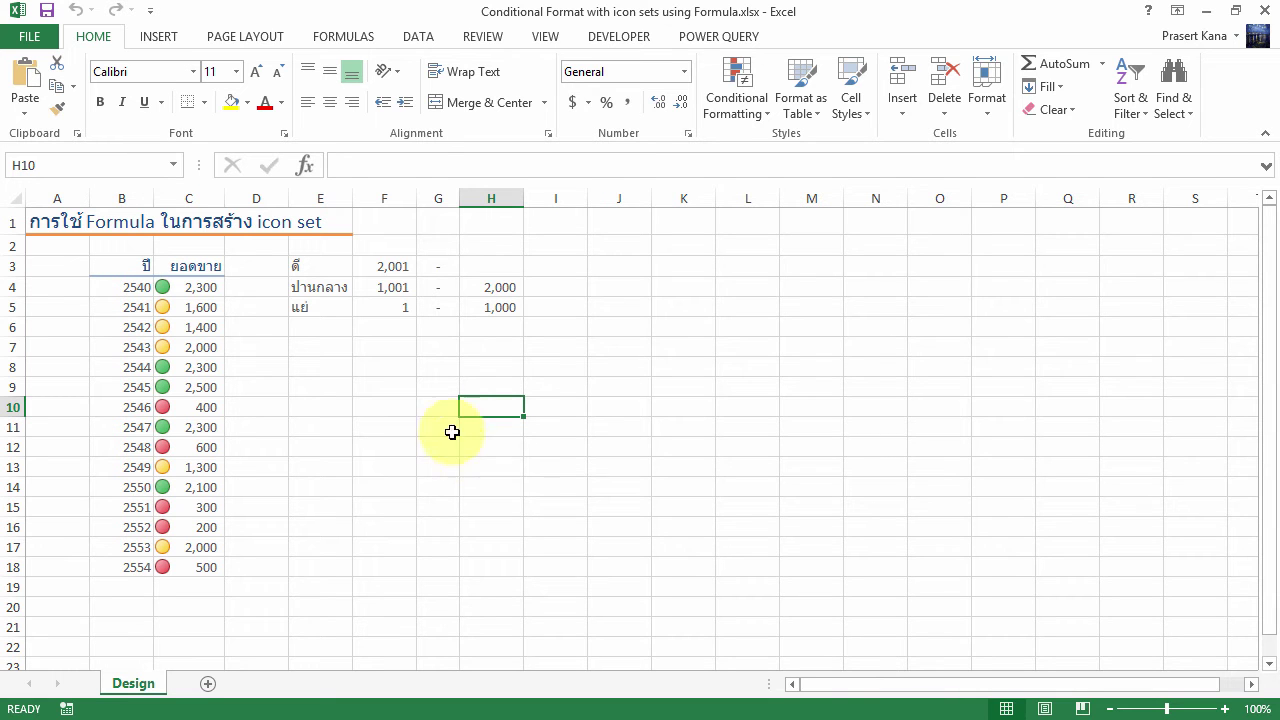
# Step: Inspect the sales formula in C4 and the threshold values in F3 through F5
pyautogui.click(181, 290)
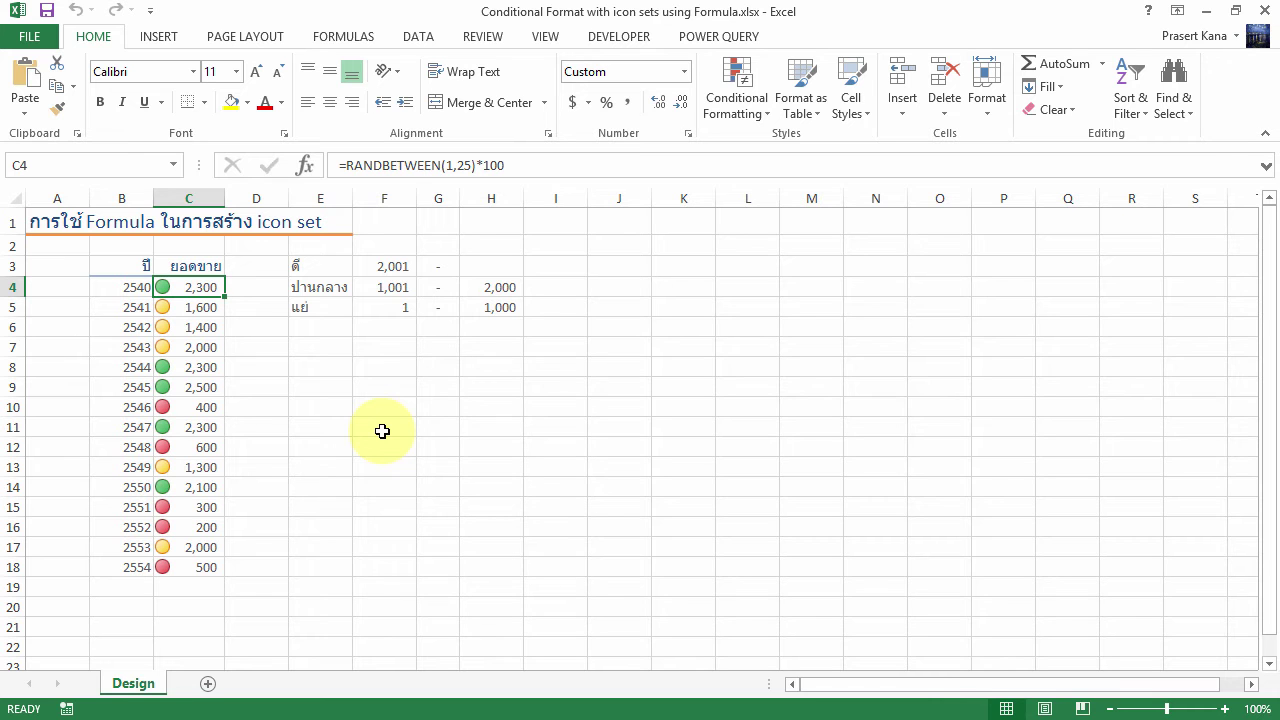
pyautogui.click(392, 268)
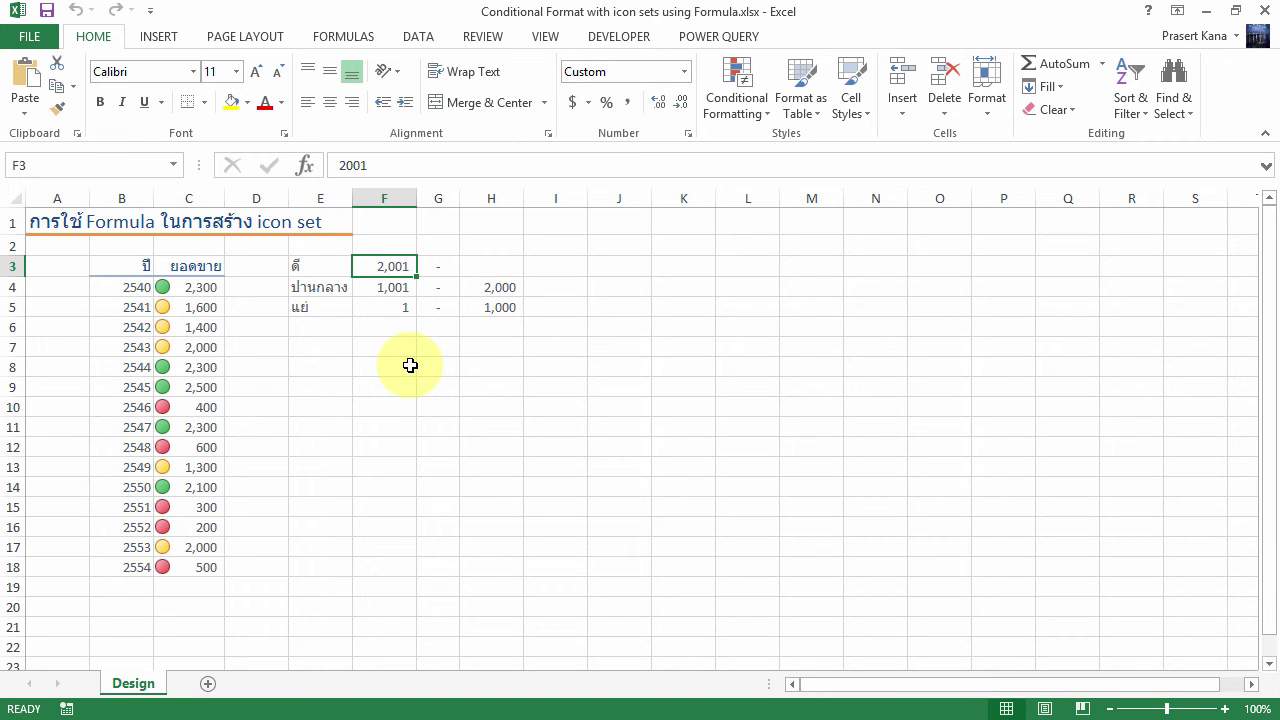
pyautogui.press('Down')
pyautogui.hotkey('shift', 'Right')
pyautogui.hotkey('shift', 'Right')
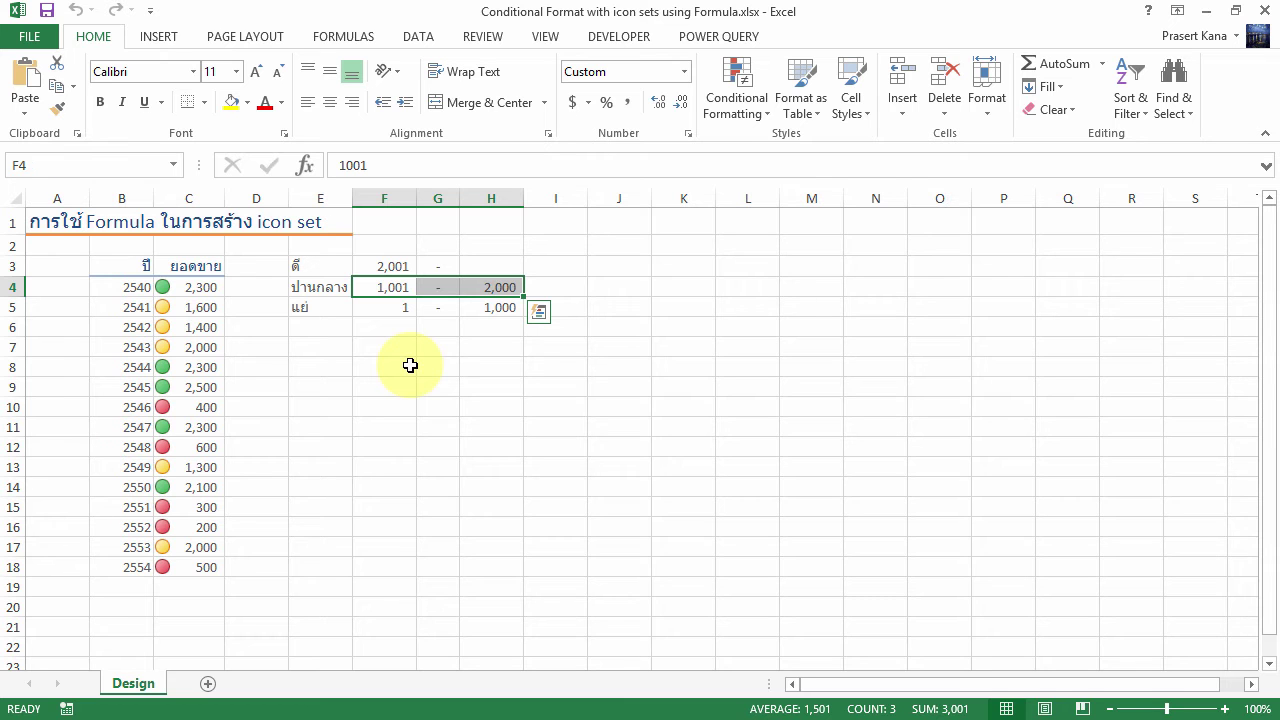
pyautogui.press('Left')
pyautogui.press('Down')
pyautogui.press('Right')
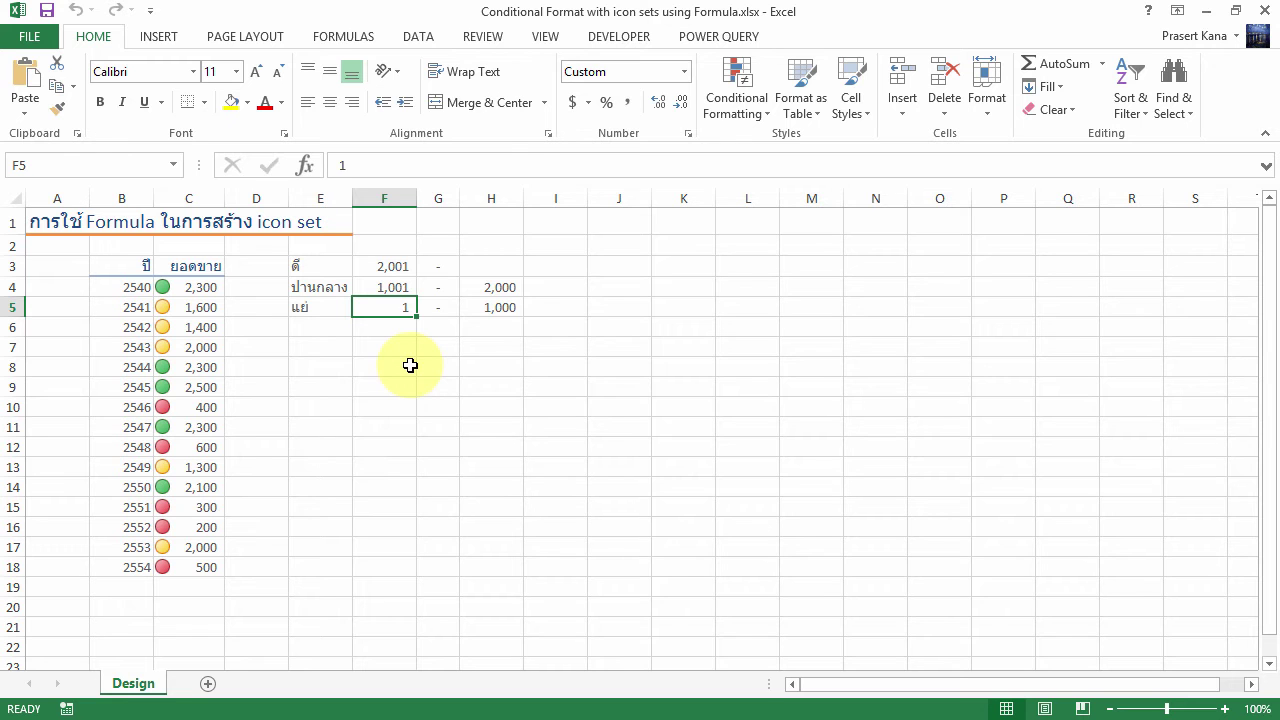
pyautogui.press('Left')
pyautogui.press('Left')
pyautogui.press('Left')
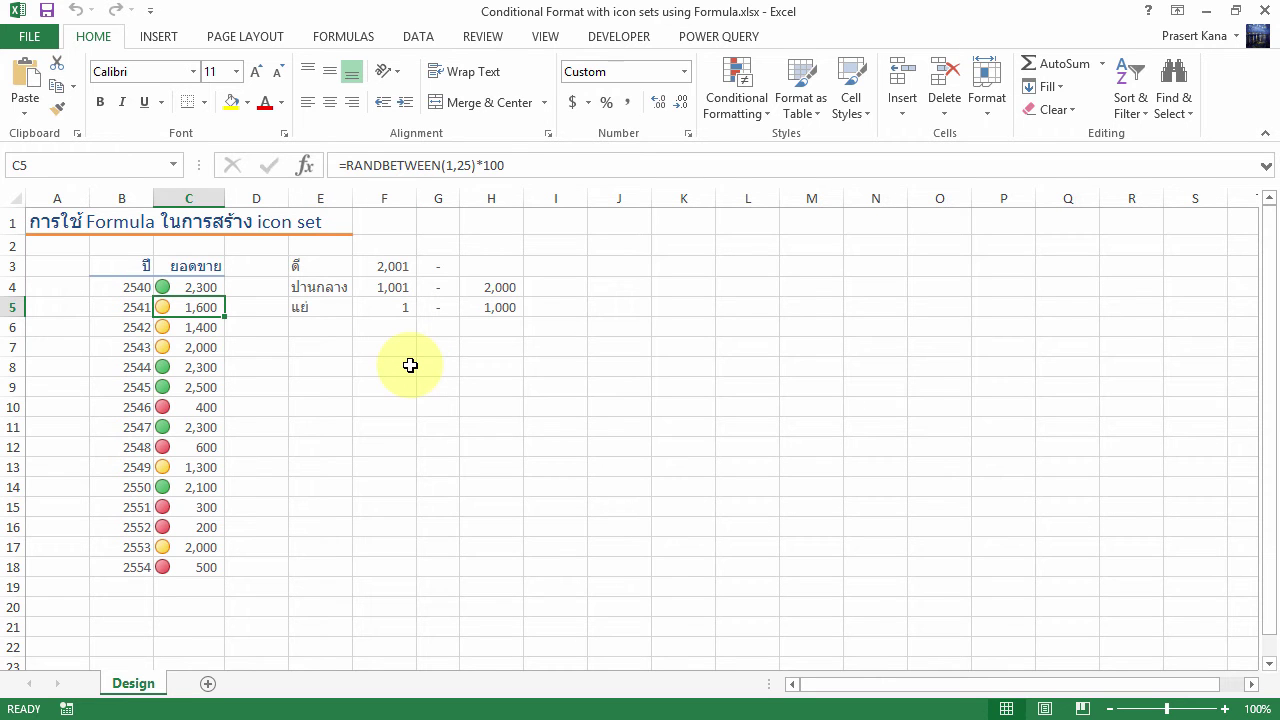
pyautogui.press('Up')
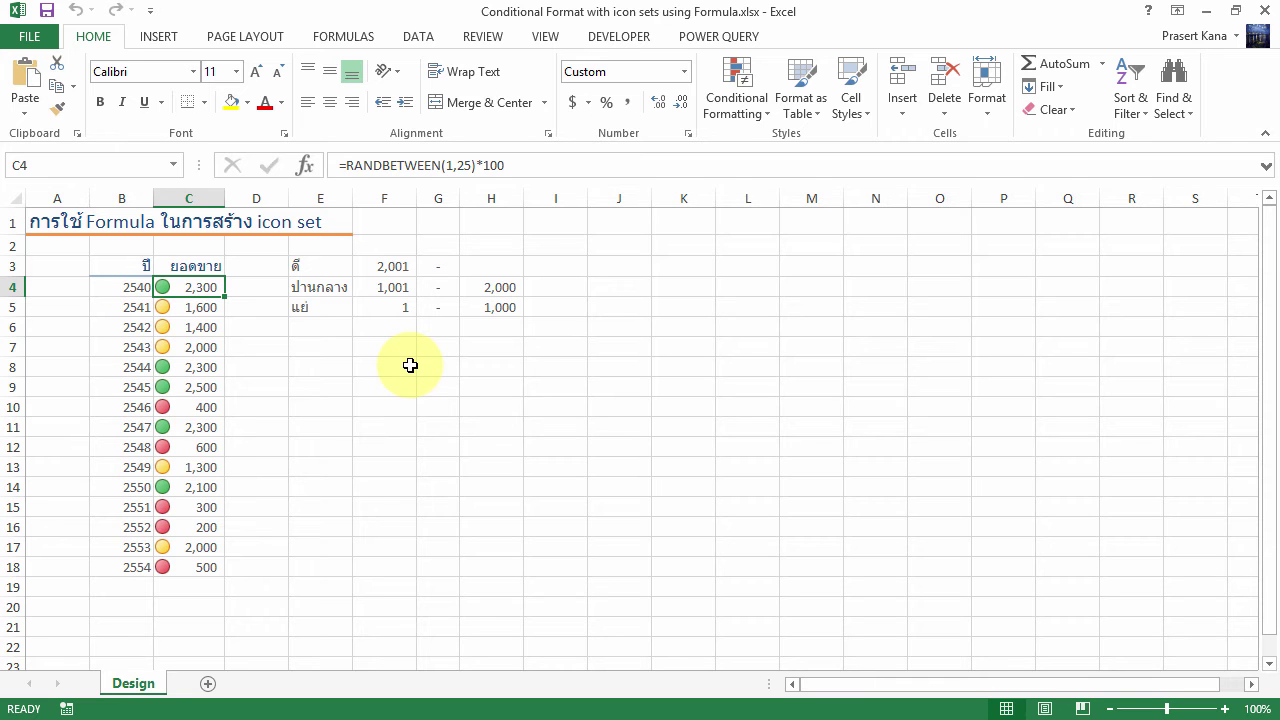
pyautogui.click(382, 267)
# Step: Enter =C4 in D4 and fill it down to D18 with Ctrl+D
pyautogui.click(262, 286)
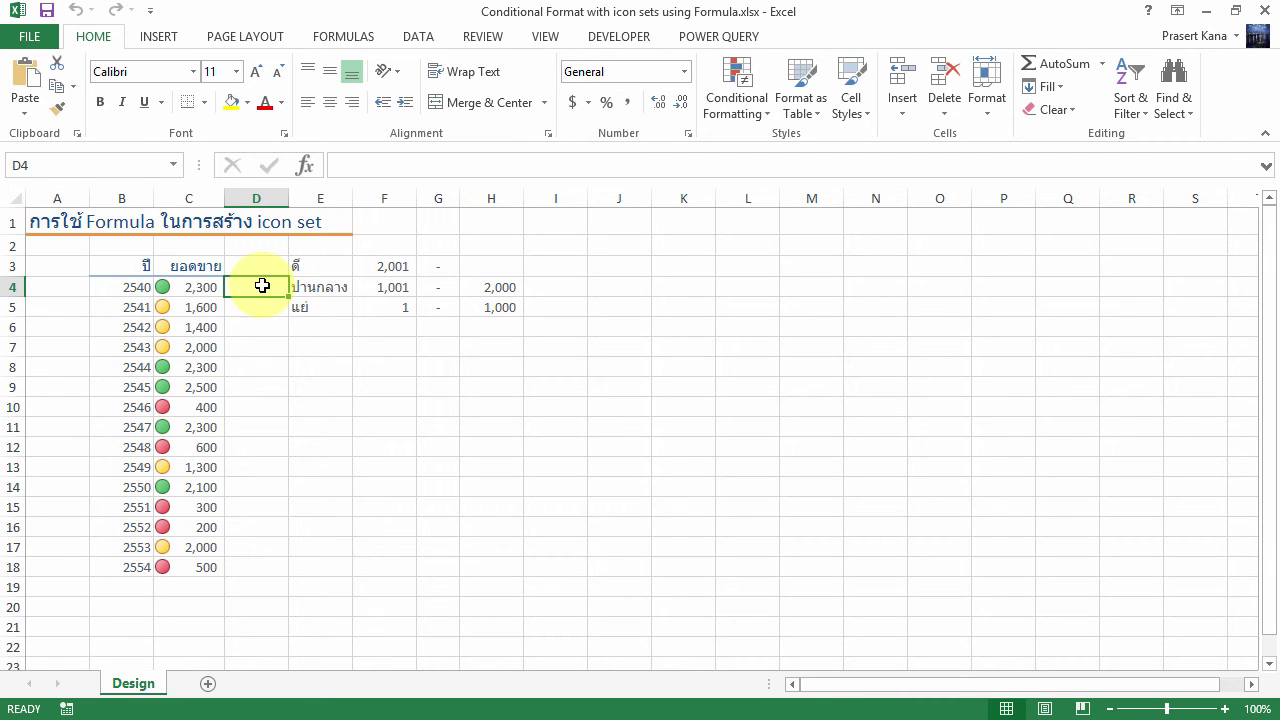
pyautogui.write('=')
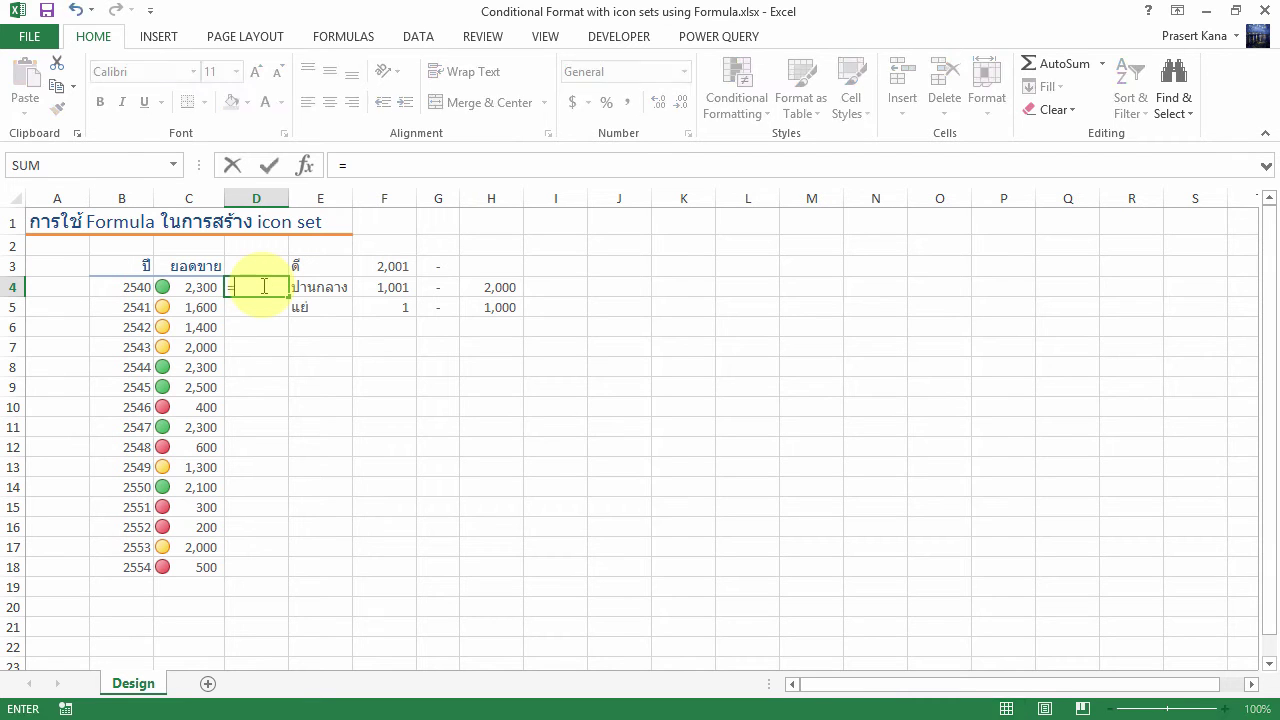
pyautogui.press('Left')
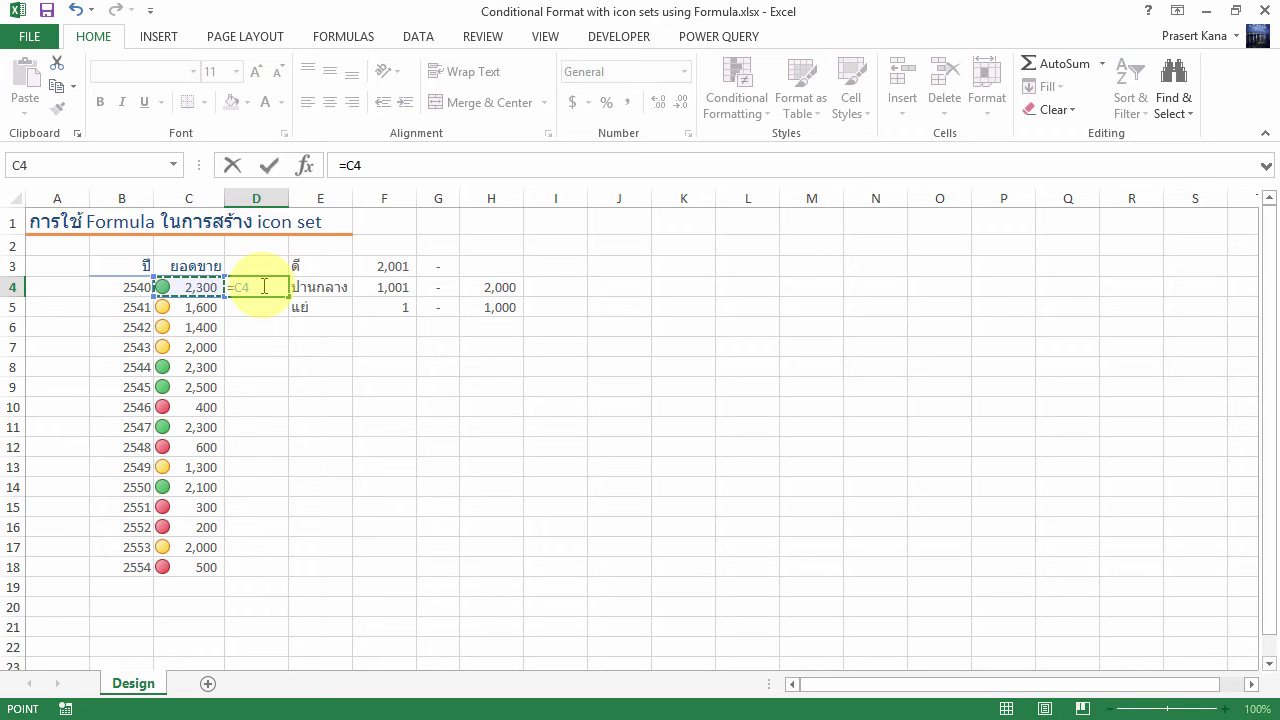
pyautogui.hotkey('ctrl', 'Return')
pyautogui.hotkey('shift', 'Down')
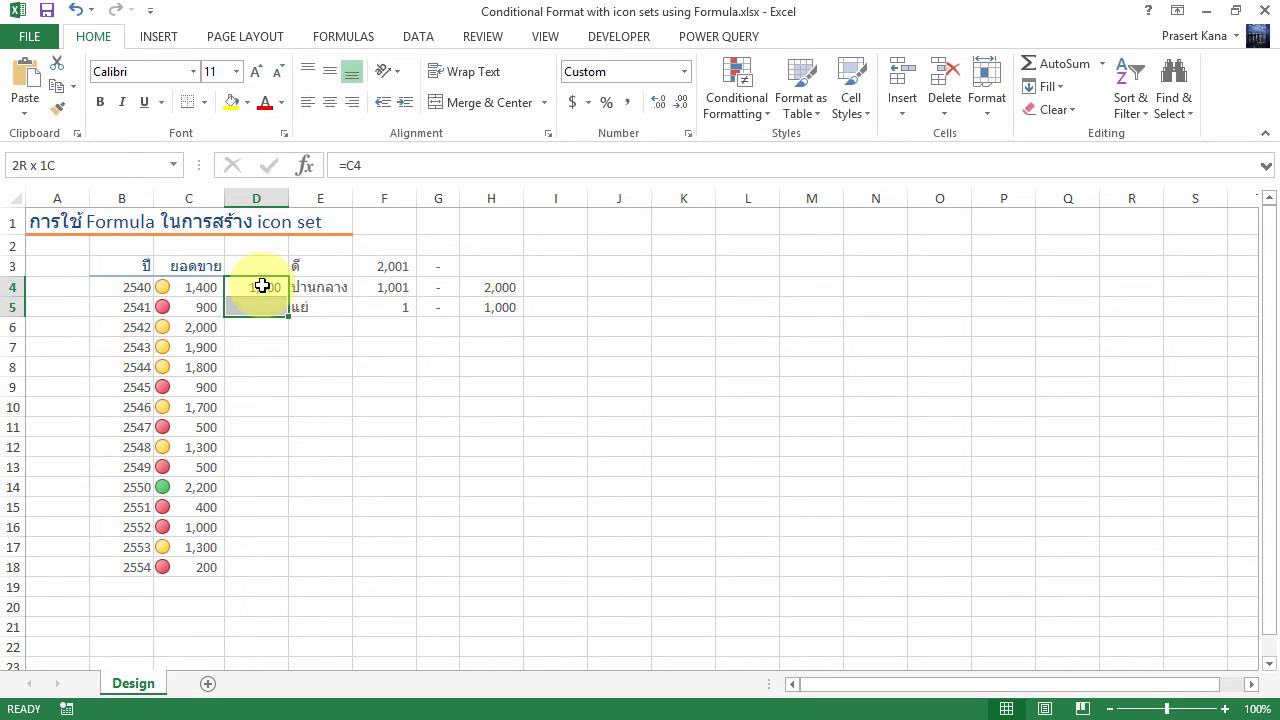
pyautogui.hotkey('shift', 'Down')
pyautogui.hotkey('shift', 'Down')
pyautogui.hotkey('shift', 'Down')
pyautogui.hotkey('shift', 'Down')
pyautogui.hotkey('shift', 'Down')
pyautogui.hotkey('shift', 'Down')
pyautogui.hotkey('shift', 'Down')
pyautogui.hotkey('shift', 'Down')
pyautogui.hotkey('shift', 'Down')
pyautogui.hotkey('shift', 'Down')
pyautogui.hotkey('shift', 'Down')
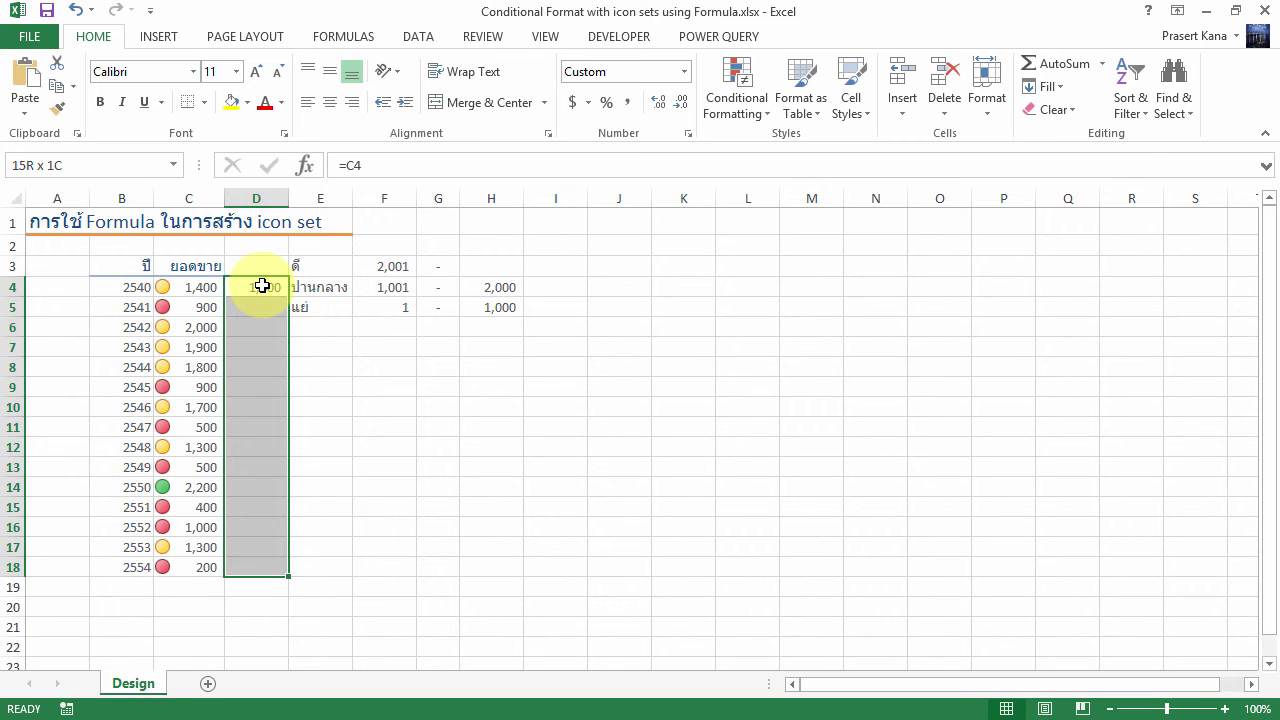
pyautogui.hotkey('ctrl', 'd')
# Step: Recalculate the random sales by re-entering C4's formula, then select the mirrored values in column D
pyautogui.press('Left')
pyautogui.press('F2')
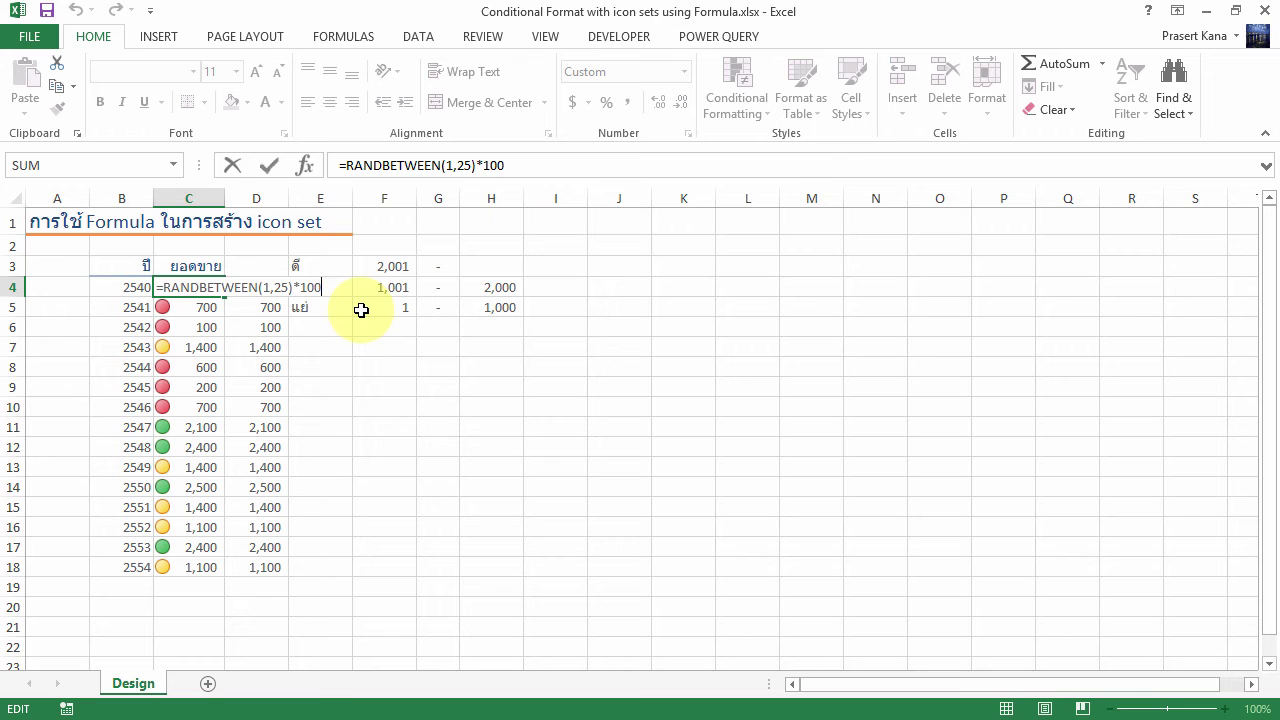
pyautogui.hotkey('ctrl', 'Return')
pyautogui.press('Right')
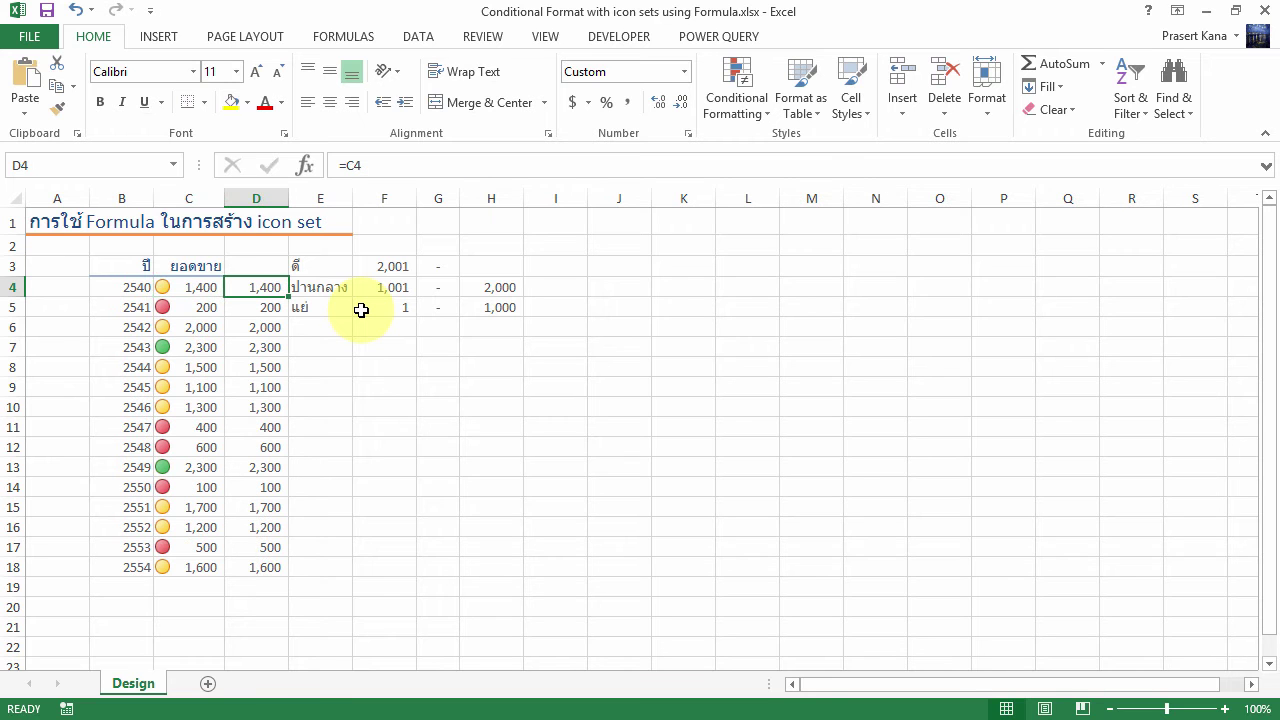
pyautogui.hotkey('shift', 'Down')
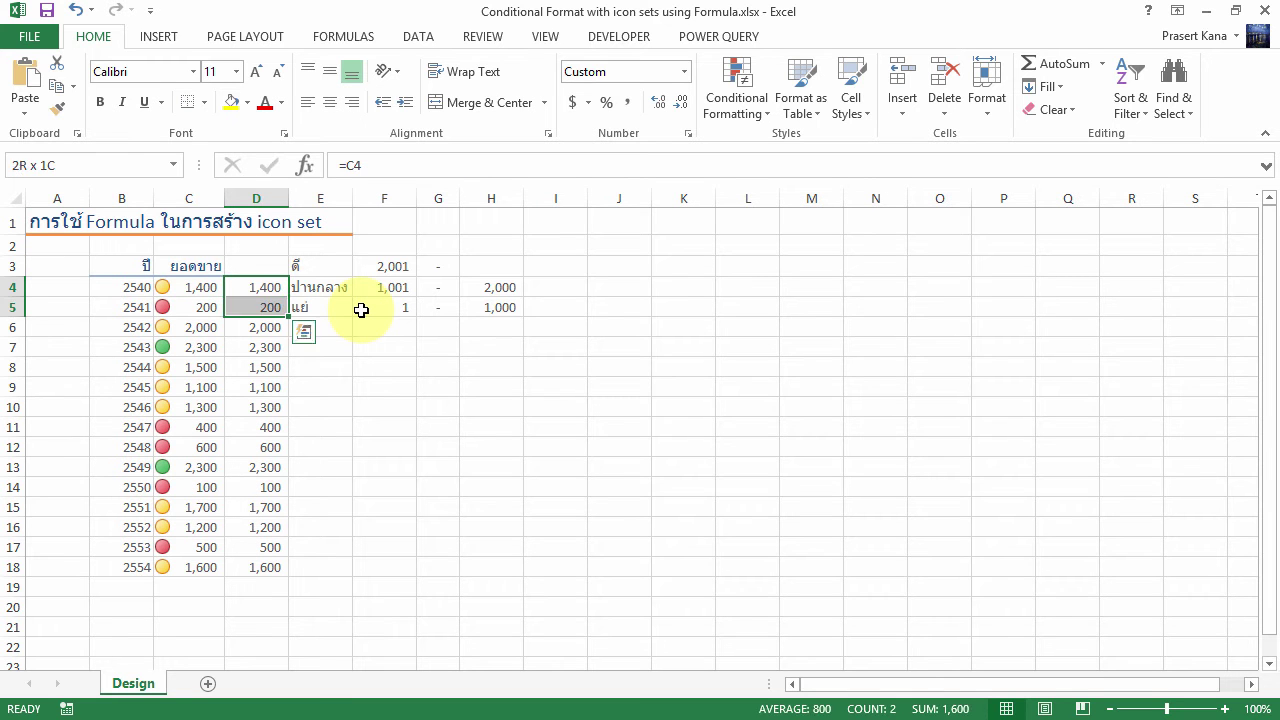
pyautogui.hotkey('shift', 'Down')
pyautogui.hotkey('shift', 'Down')
pyautogui.hotkey('shift', 'Down')
pyautogui.hotkey('shift', 'Down')
pyautogui.hotkey('shift', 'Down')
pyautogui.hotkey('shift', 'Down')
pyautogui.hotkey('shift', 'Down')
pyautogui.hotkey('shift', 'Down')
pyautogui.hotkey('shift', 'Down')
pyautogui.hotkey('shift', 'Down')
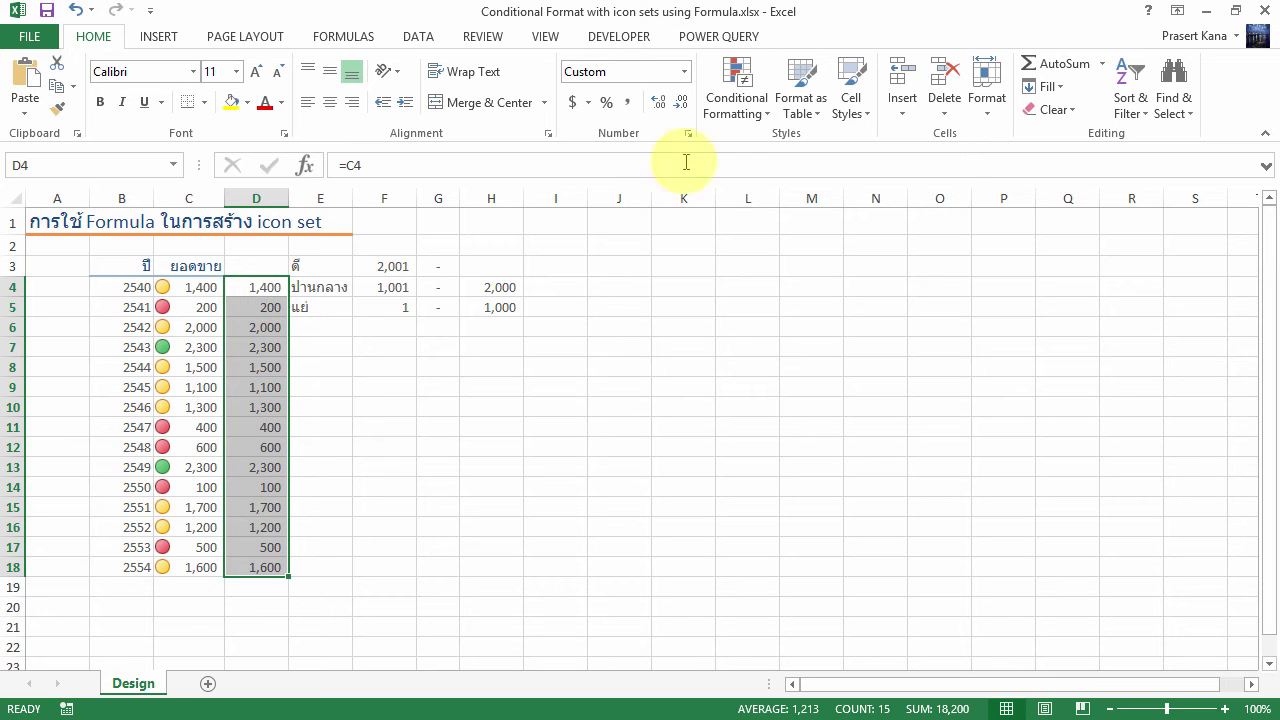
# Step: Apply the Indicators (3 Symbols Circled) icon set to D4:D18 from Conditional Formatting
pyautogui.click(759, 115)
pyautogui.click(759, 112)
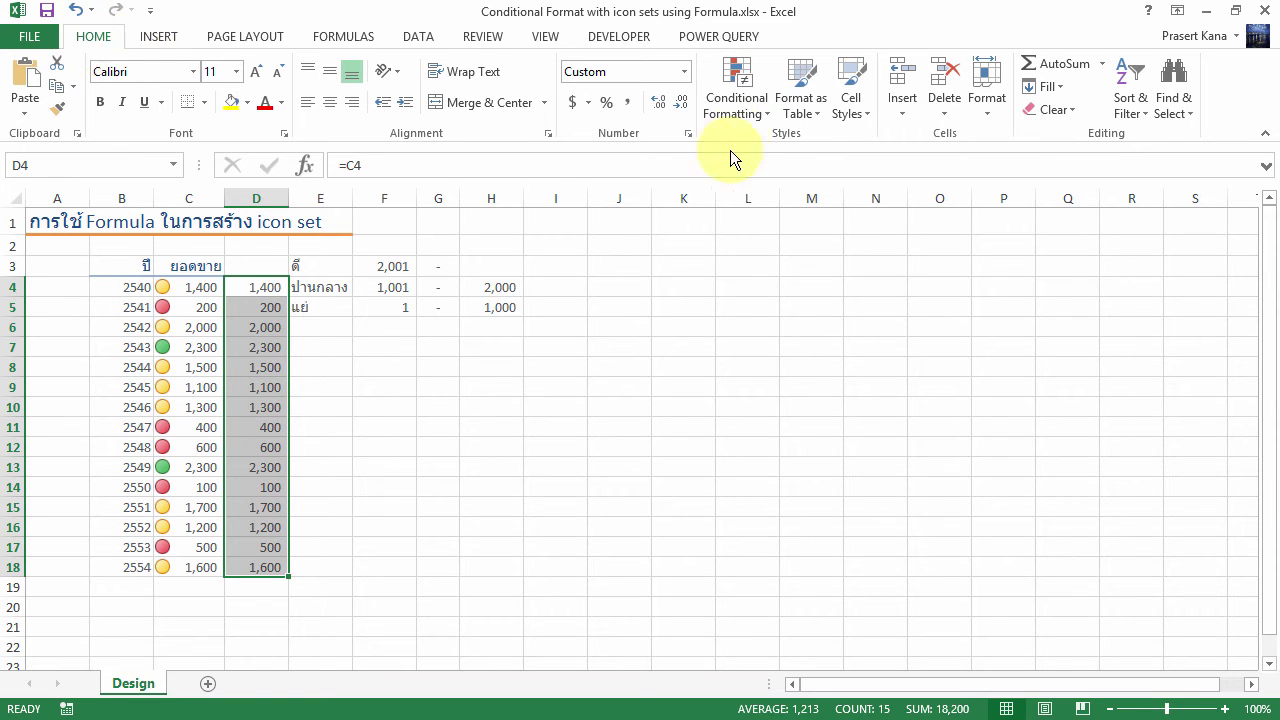
pyautogui.click(757, 116)
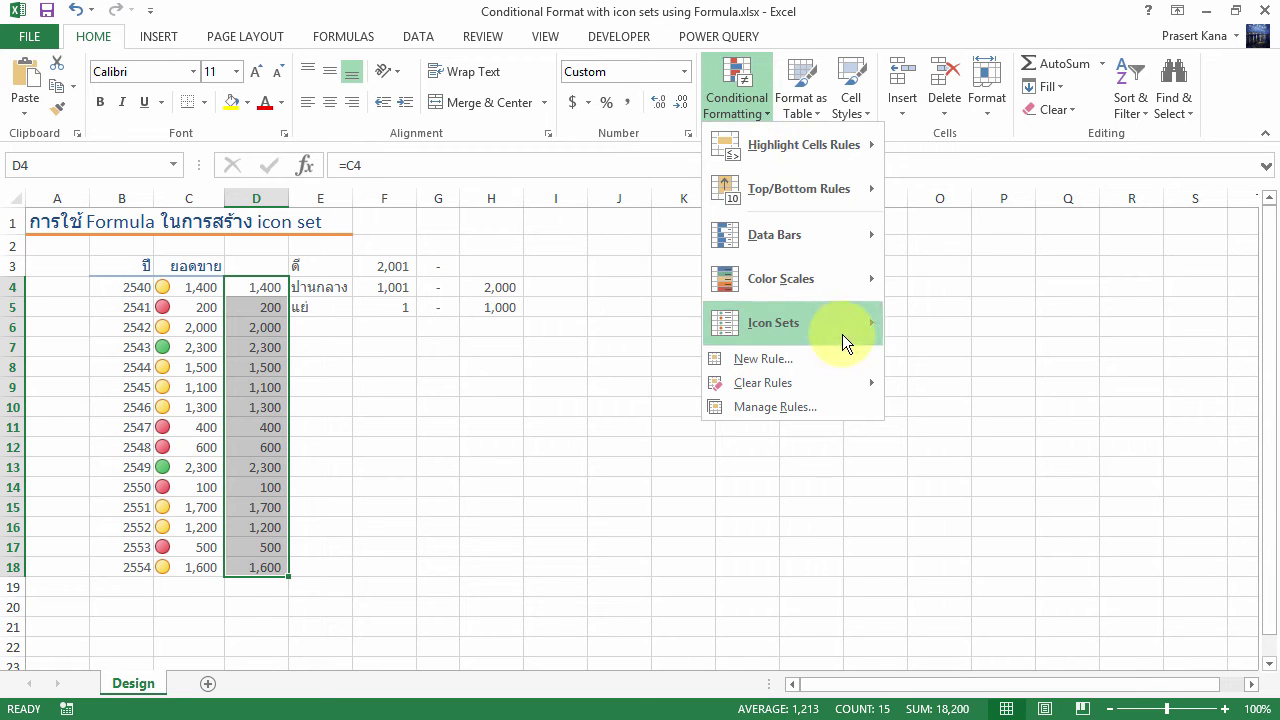
pyautogui.moveTo(842, 325)
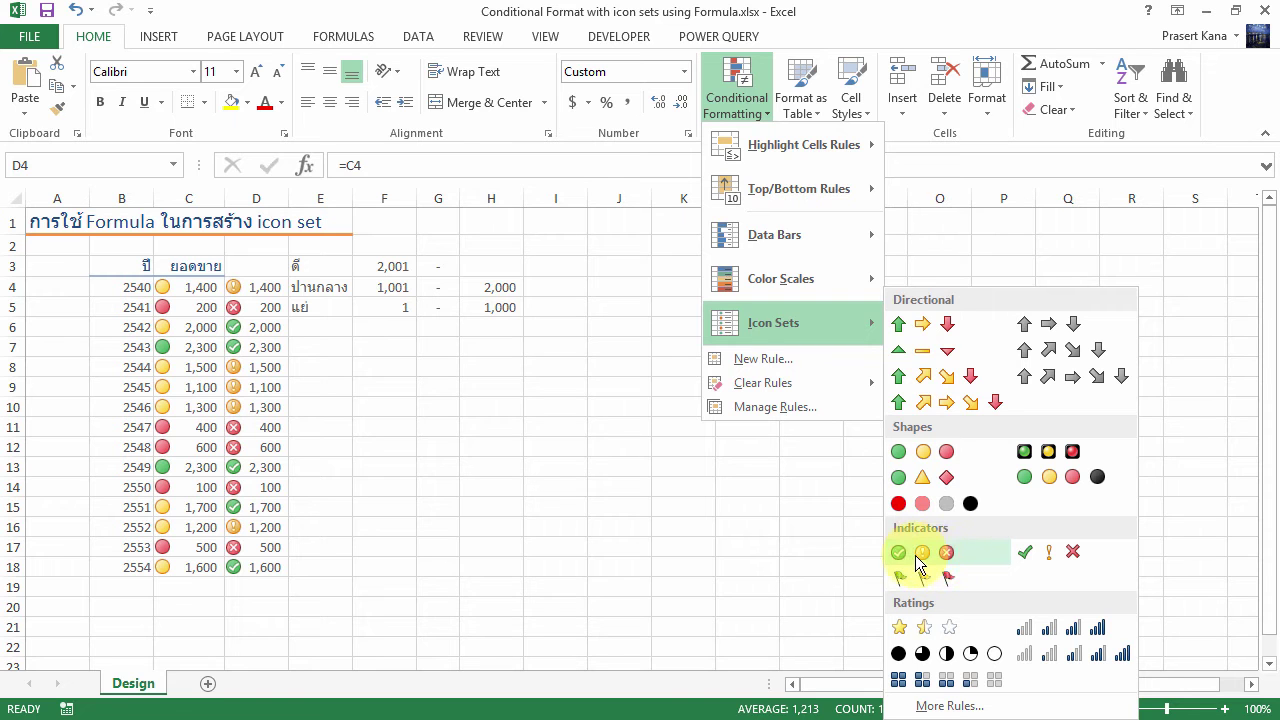
pyautogui.click(971, 551)
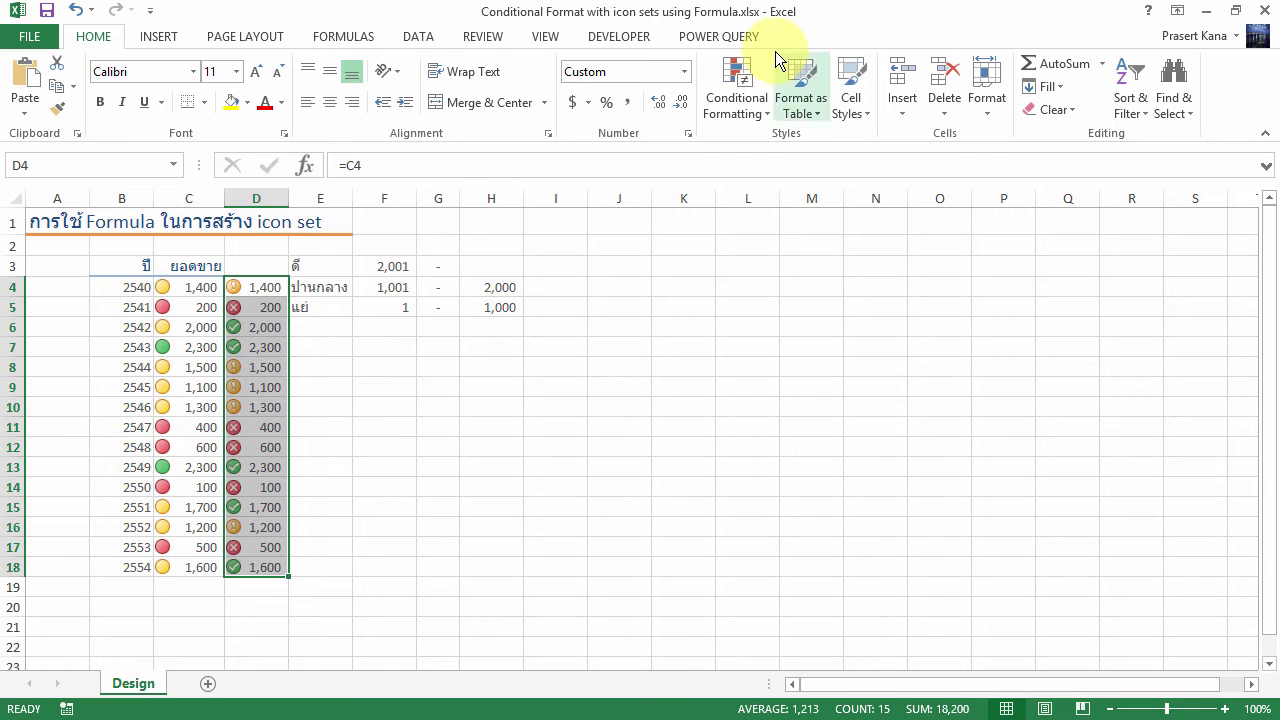
pyautogui.click(754, 111)
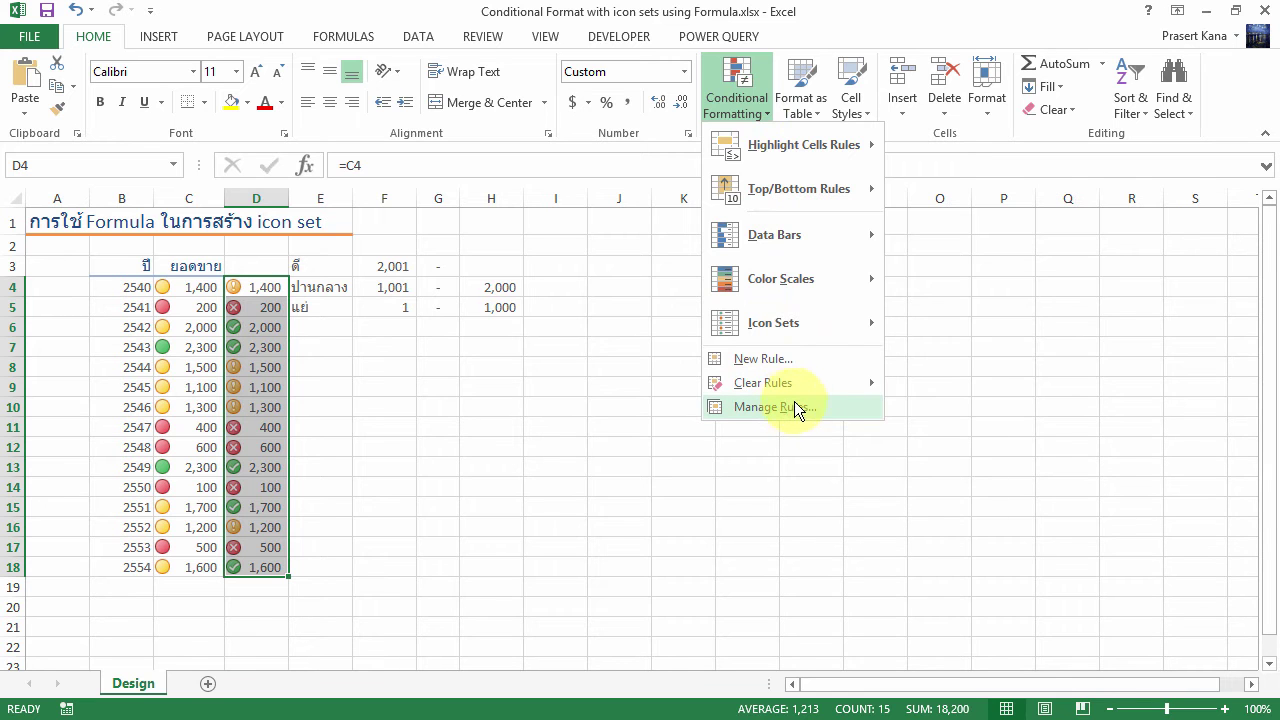
# Step: Edit column D's icon set rule and make the first threshold a Number with value 2001
pyautogui.click(821, 405)
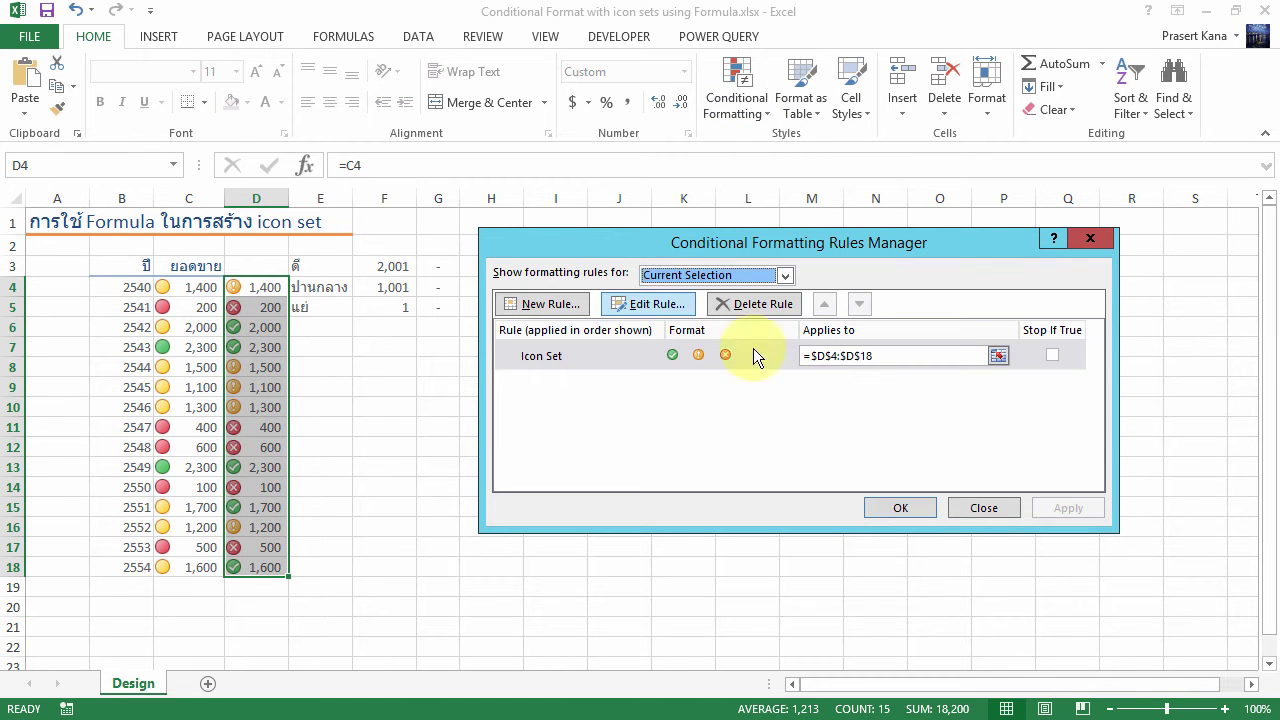
pyautogui.click(640, 306)
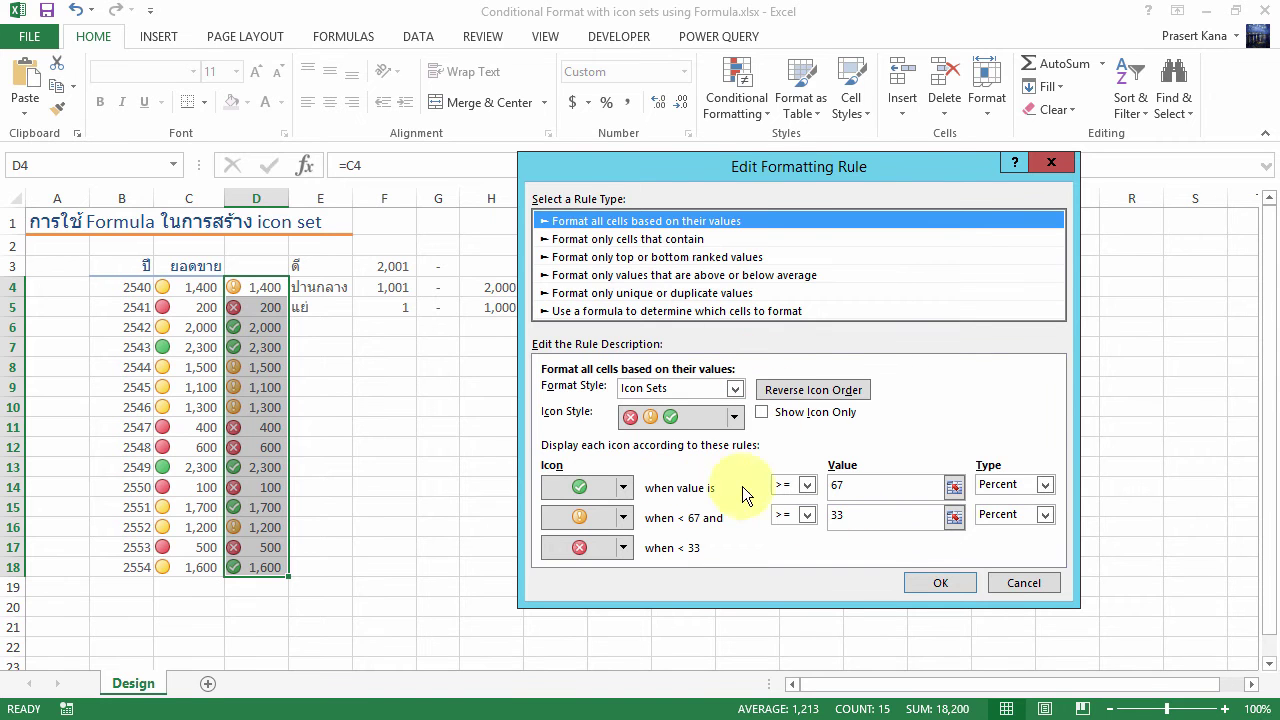
pyautogui.moveTo(612, 172); pyautogui.dragTo(519, 183)
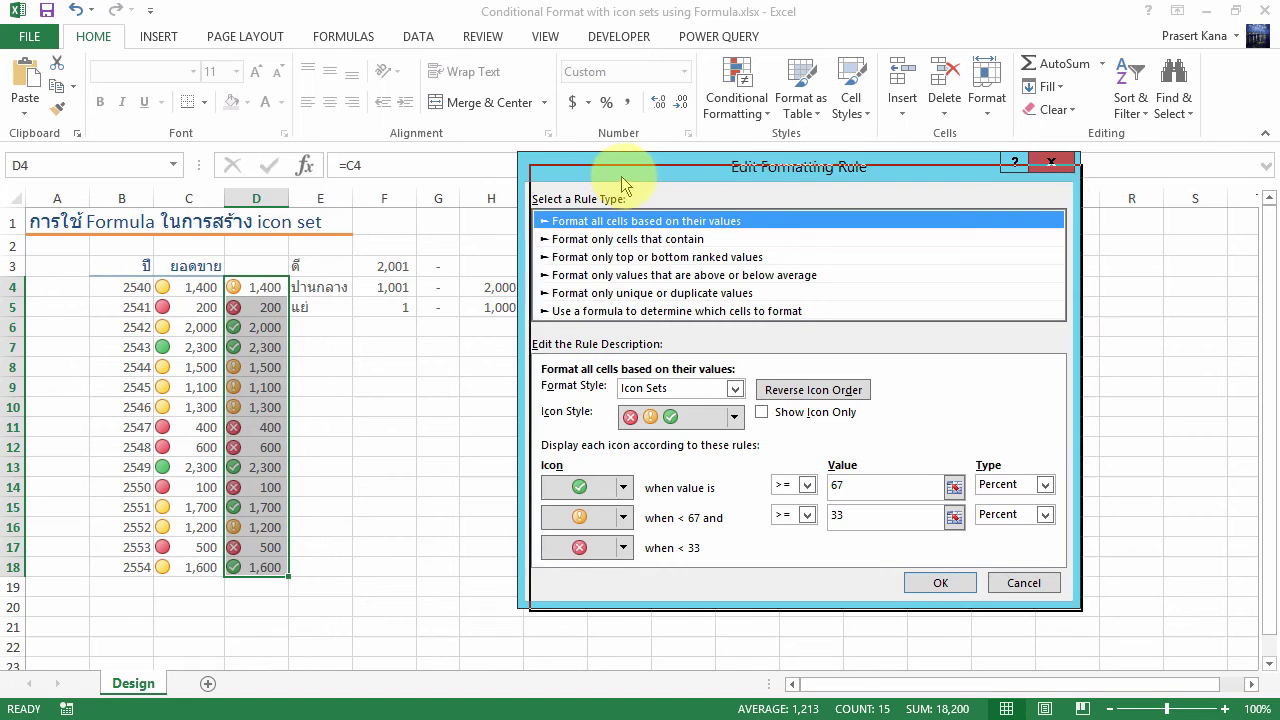
pyautogui.moveTo(519, 183); pyautogui.dragTo(617, 179)
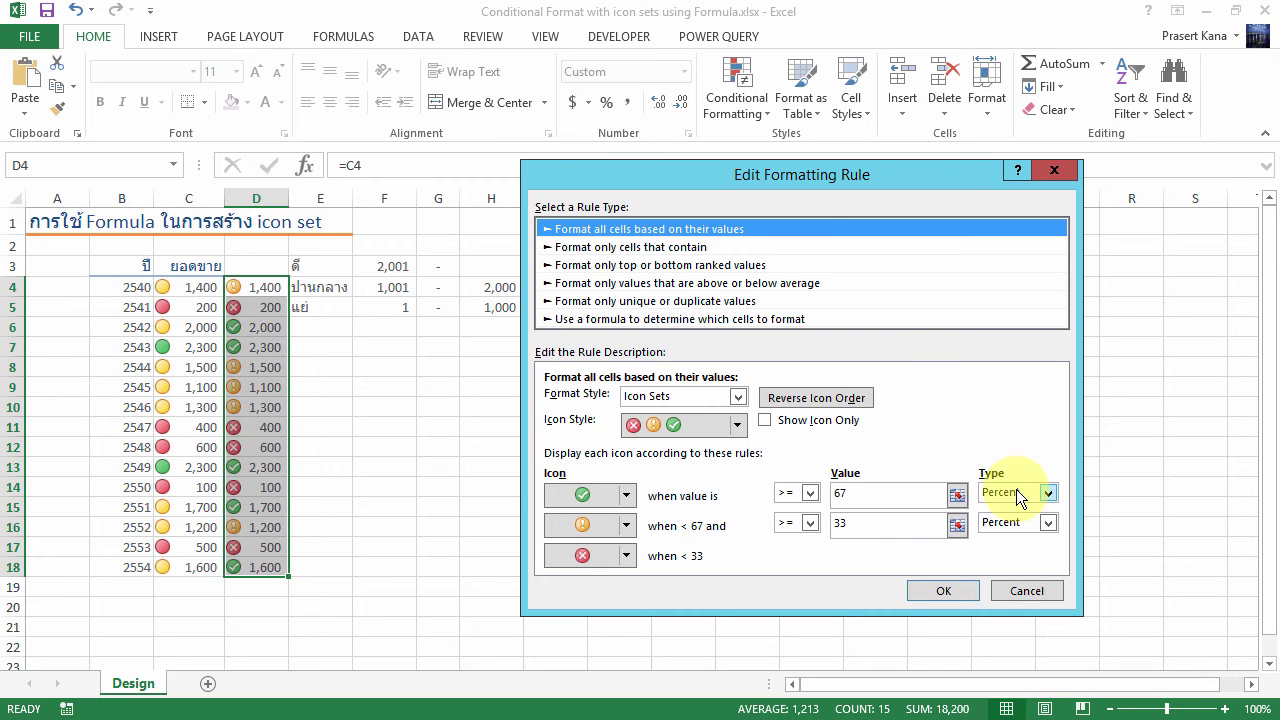
pyautogui.click(845, 523)
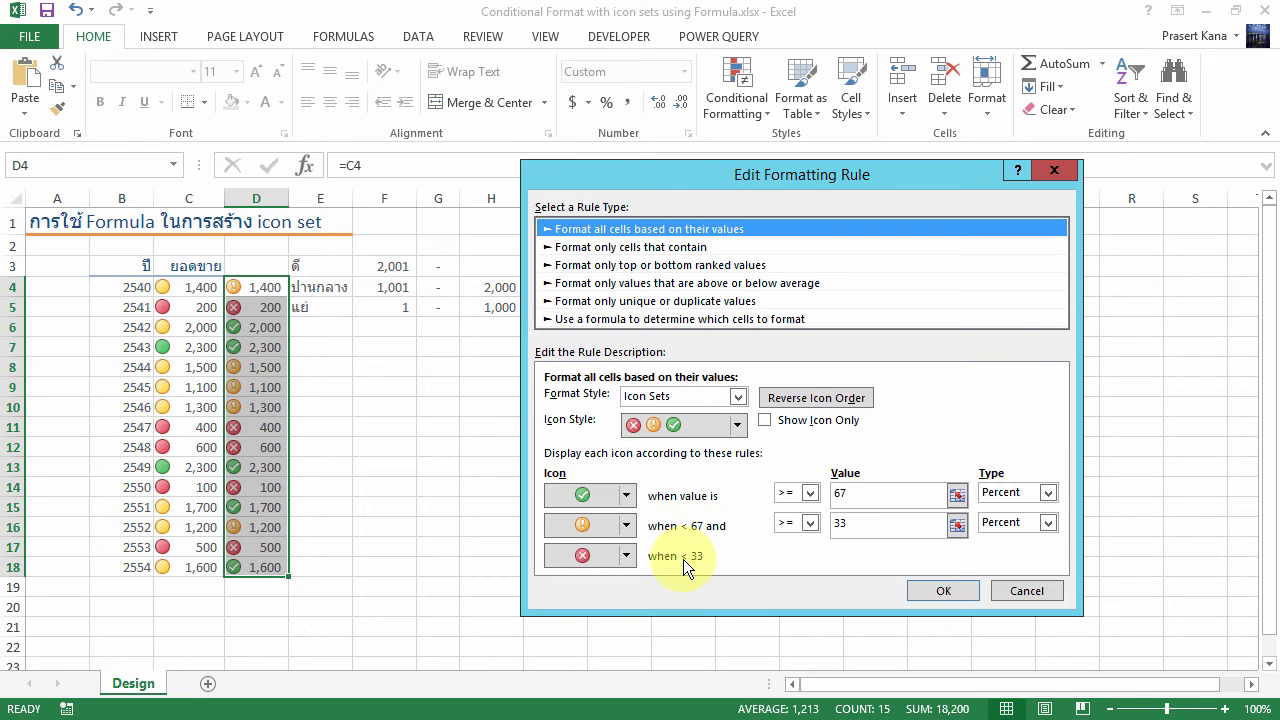
pyautogui.click(1046, 492)
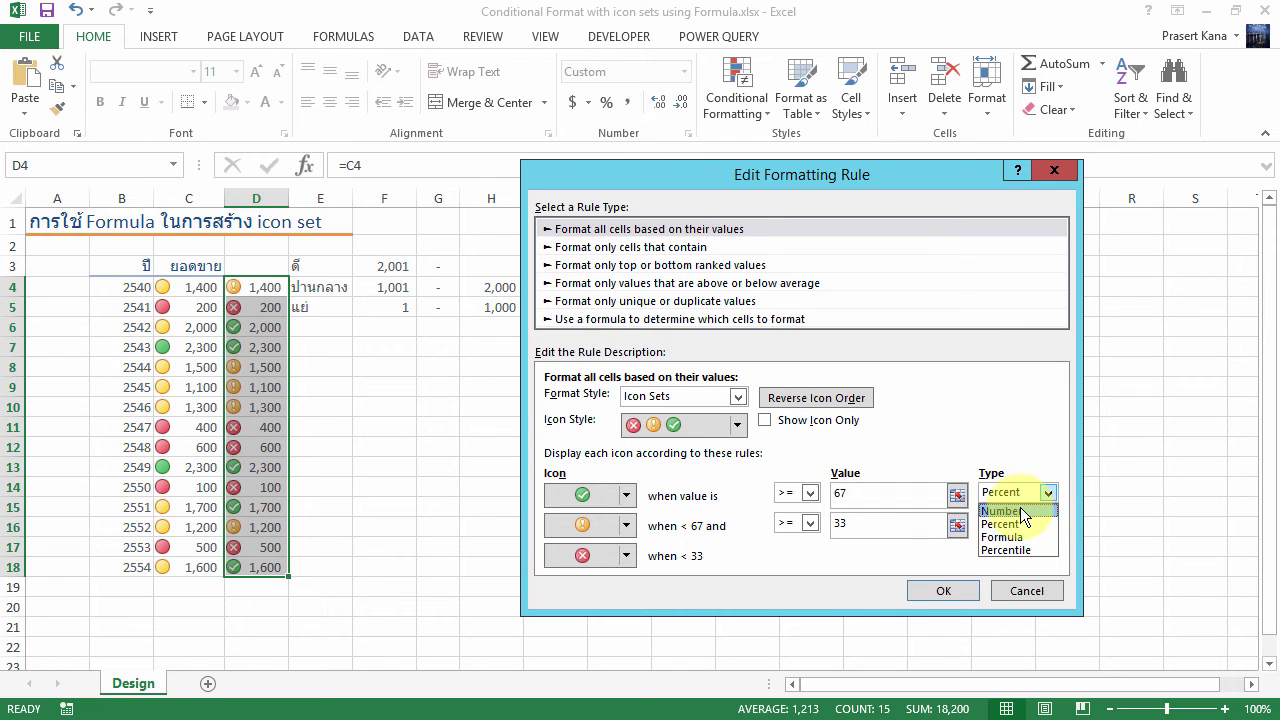
pyautogui.click(1003, 511)
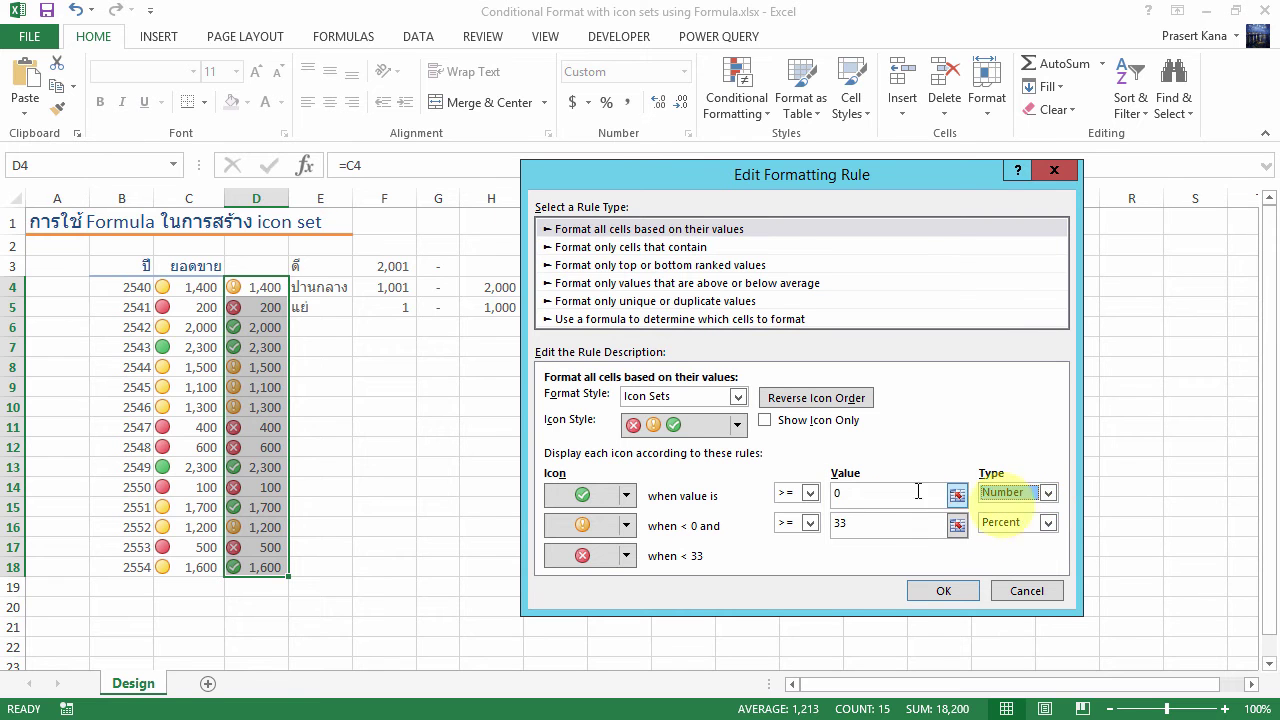
pyautogui.doubleClick(845, 497)
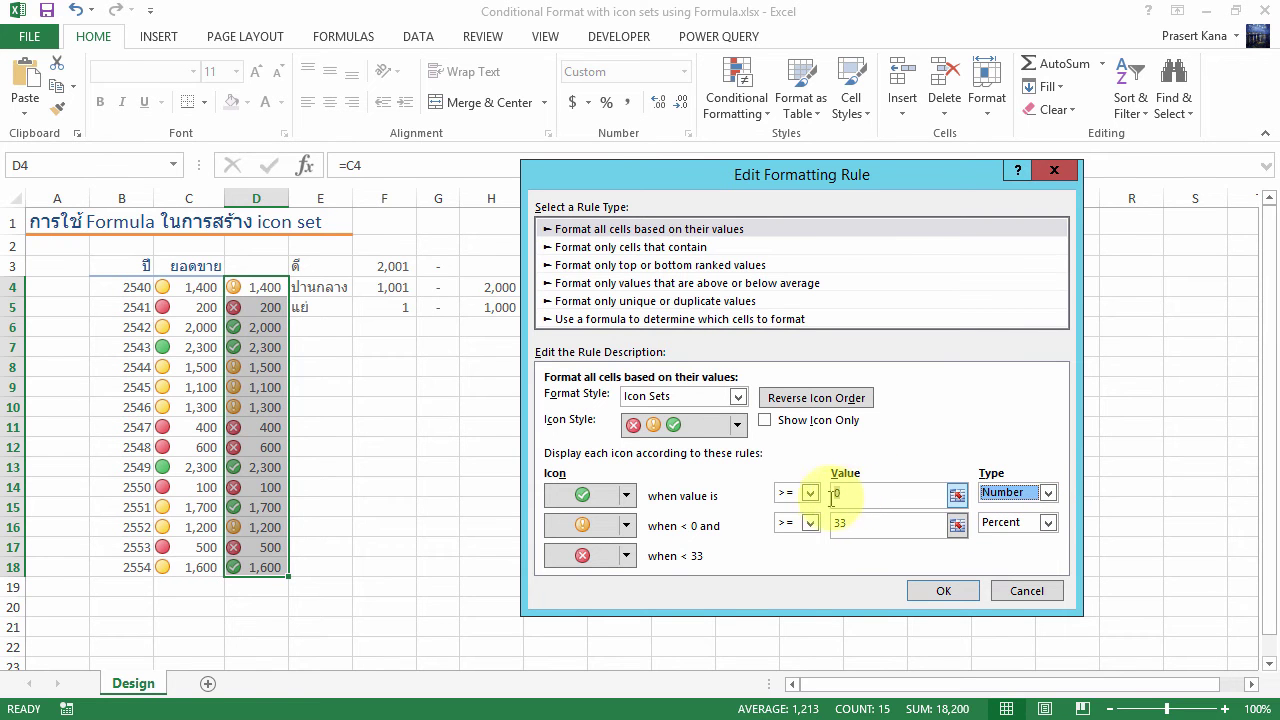
pyautogui.write('2001')
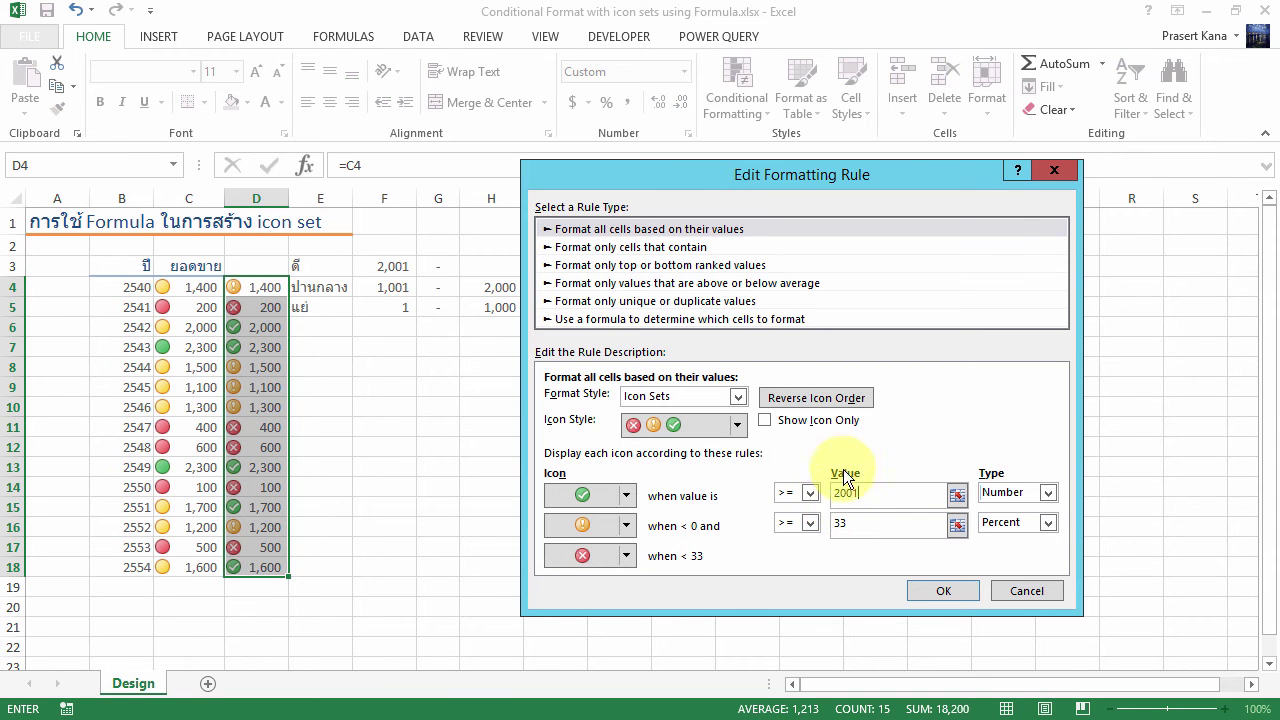
# Step: Make the second threshold a Number with value 1001 and confirm the rule
pyautogui.click(1044, 519)
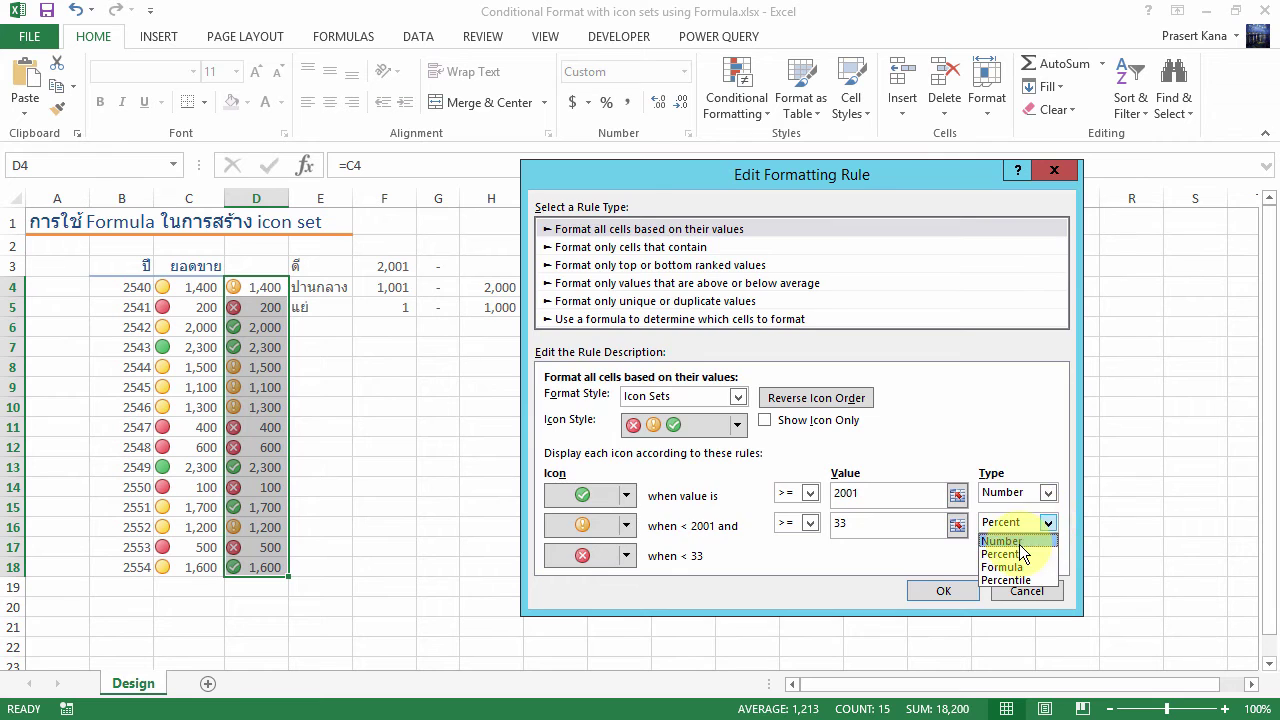
pyautogui.click(1019, 544)
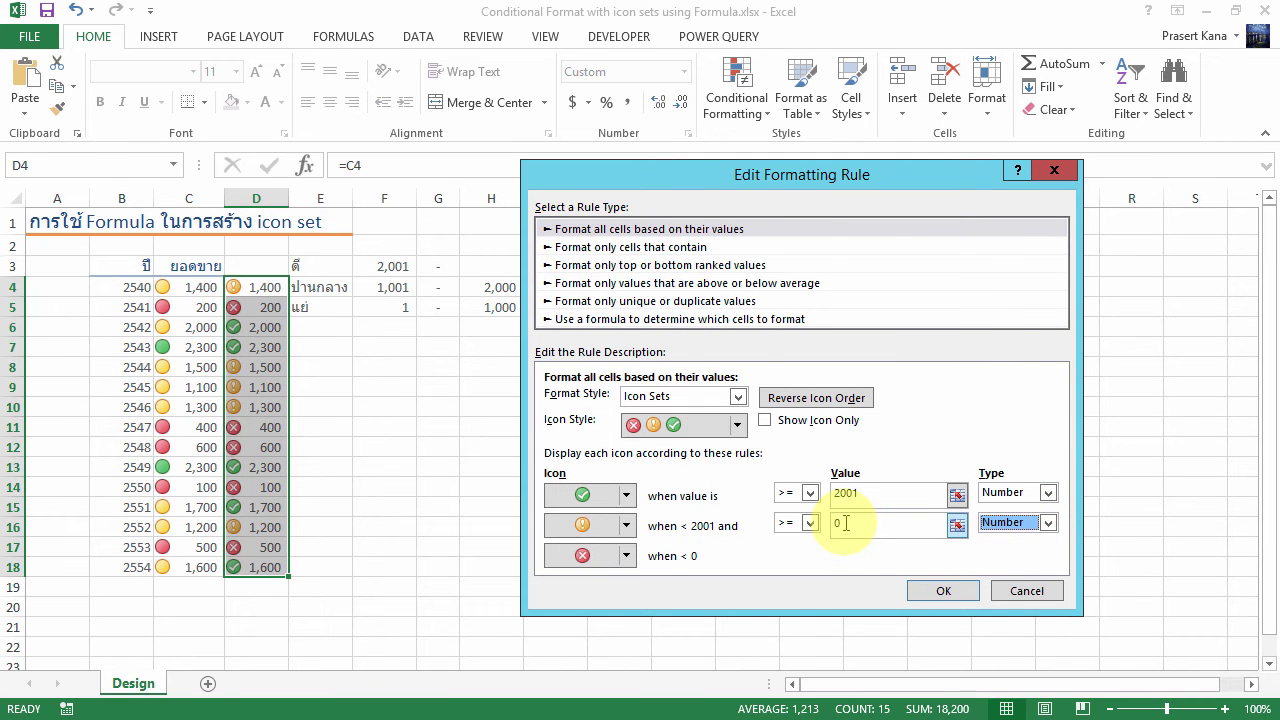
pyautogui.click(845, 522)
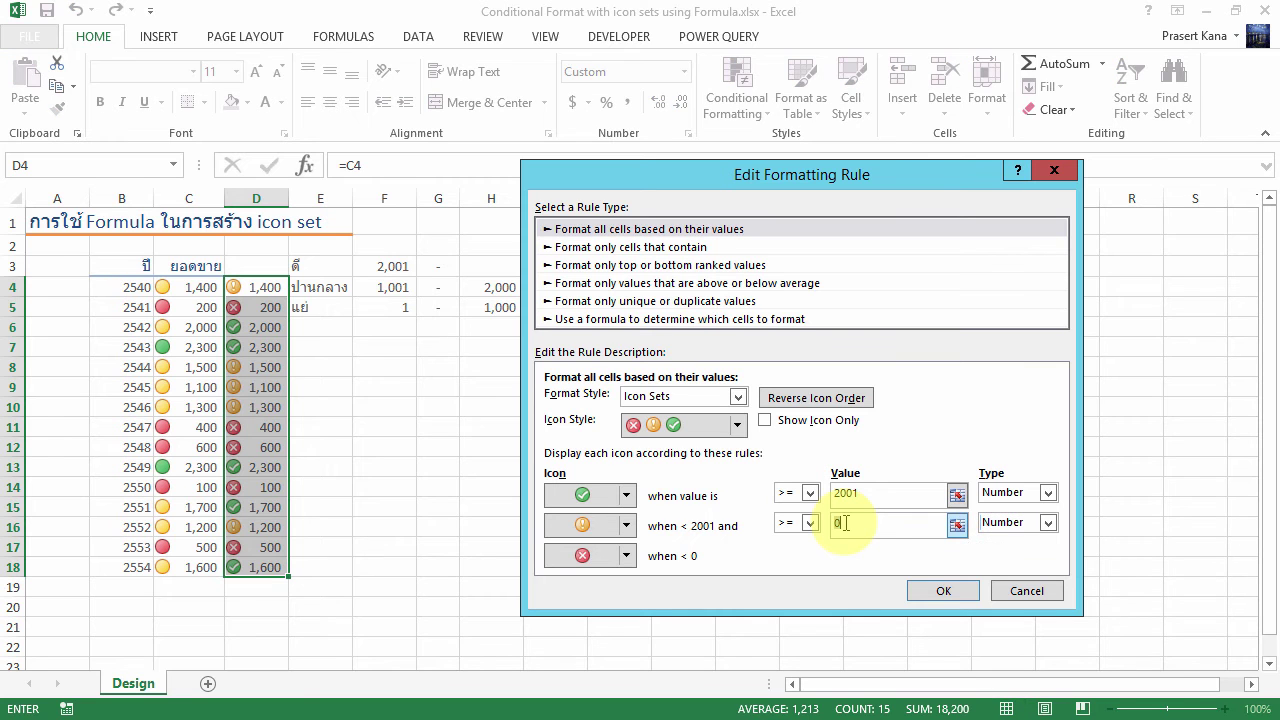
pyautogui.press('BackSpace')
pyautogui.write('1001')
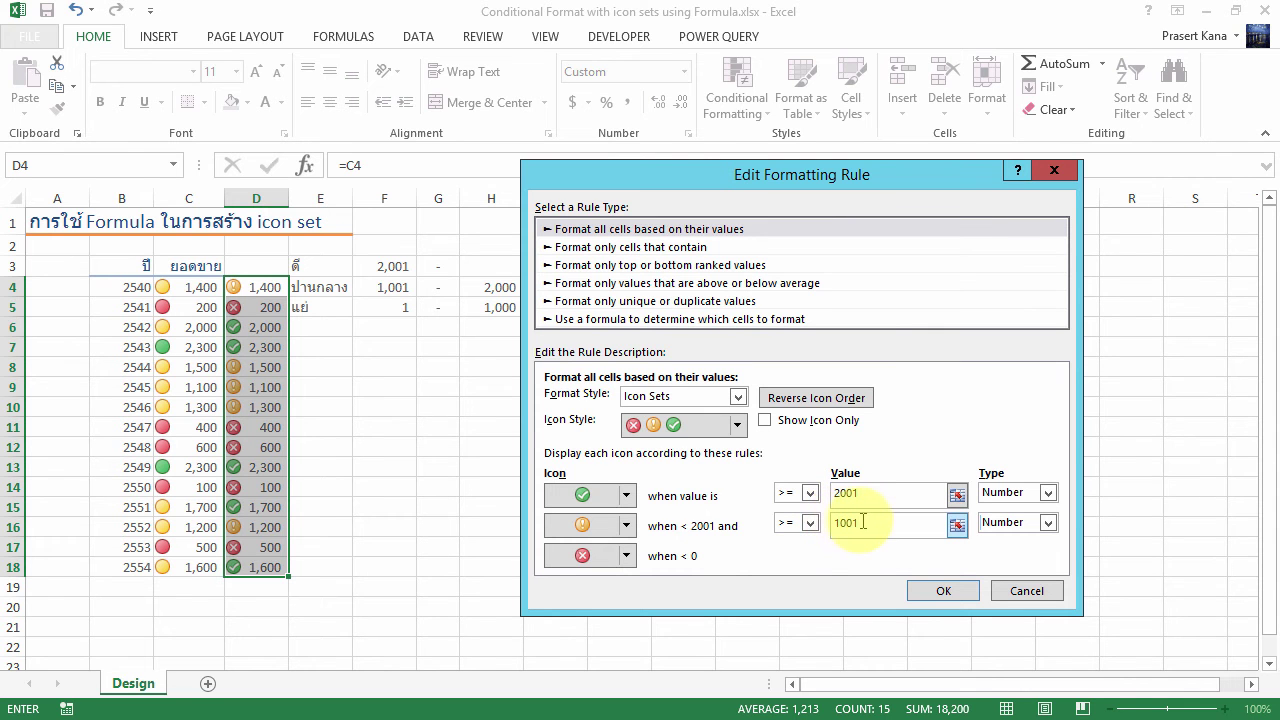
pyautogui.click(862, 521)
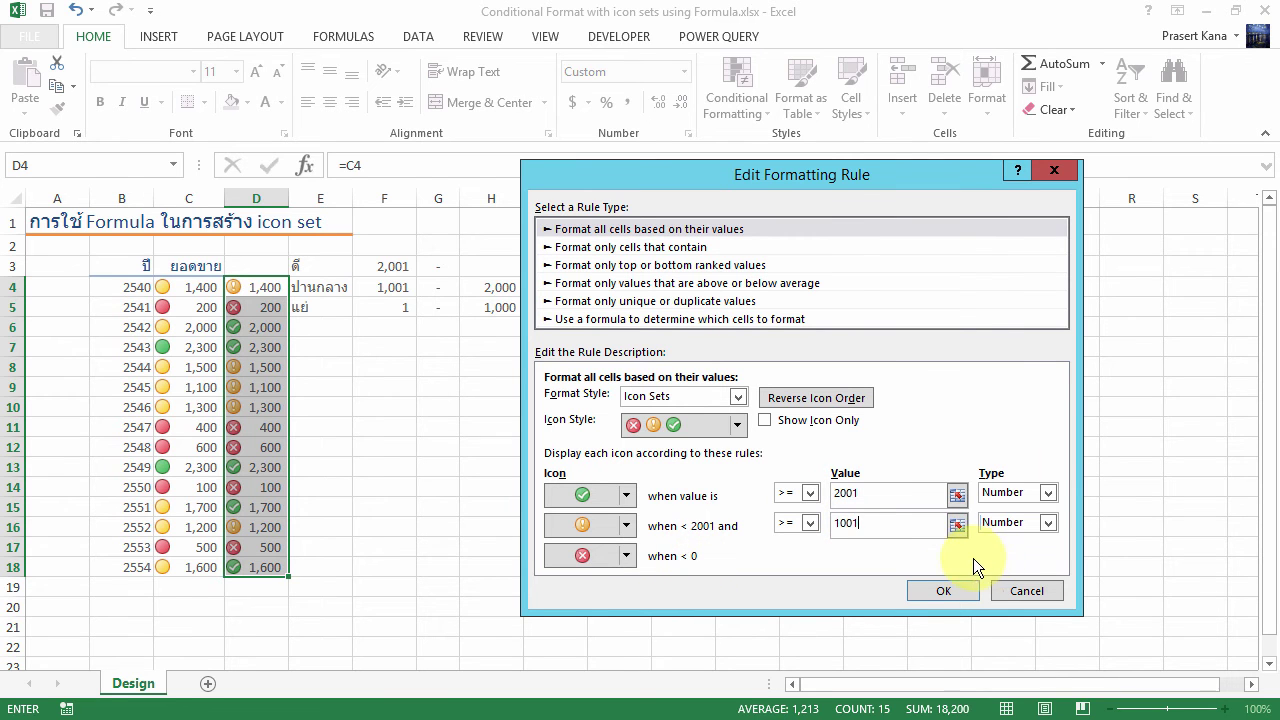
pyautogui.click(938, 594)
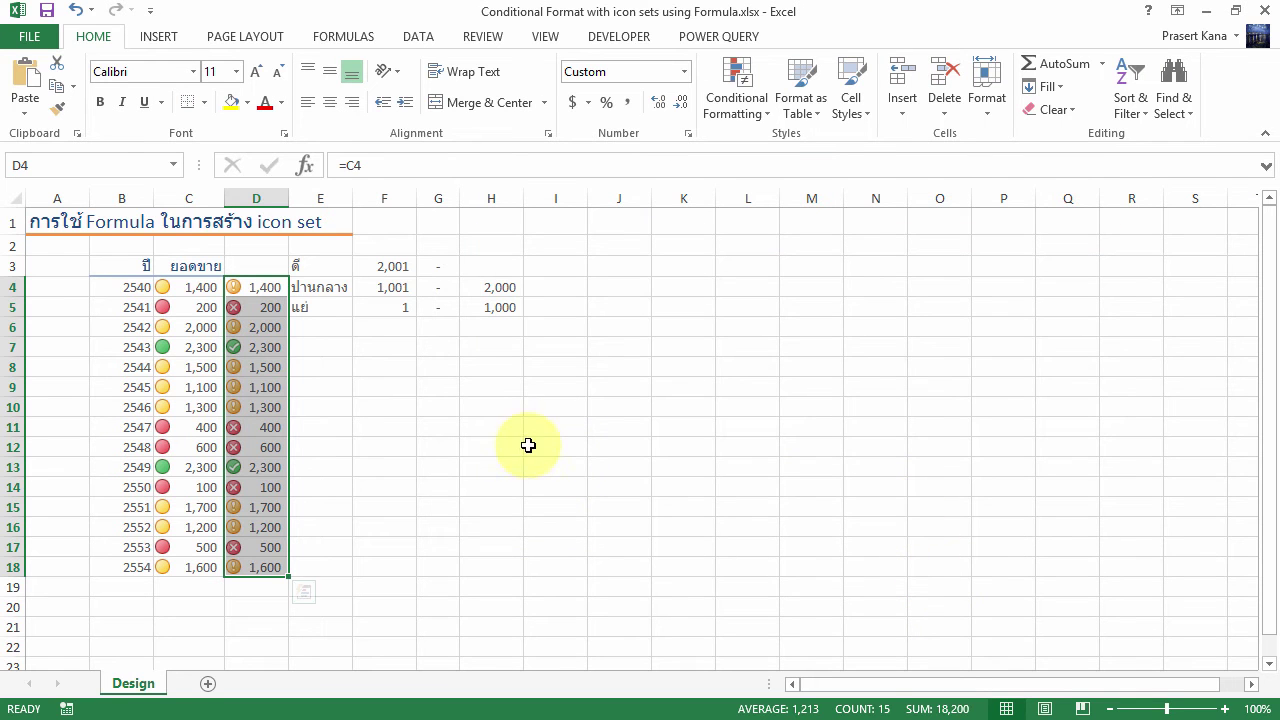
# Step: Change the top threshold in F3 to 2101
pyautogui.click(315, 343)
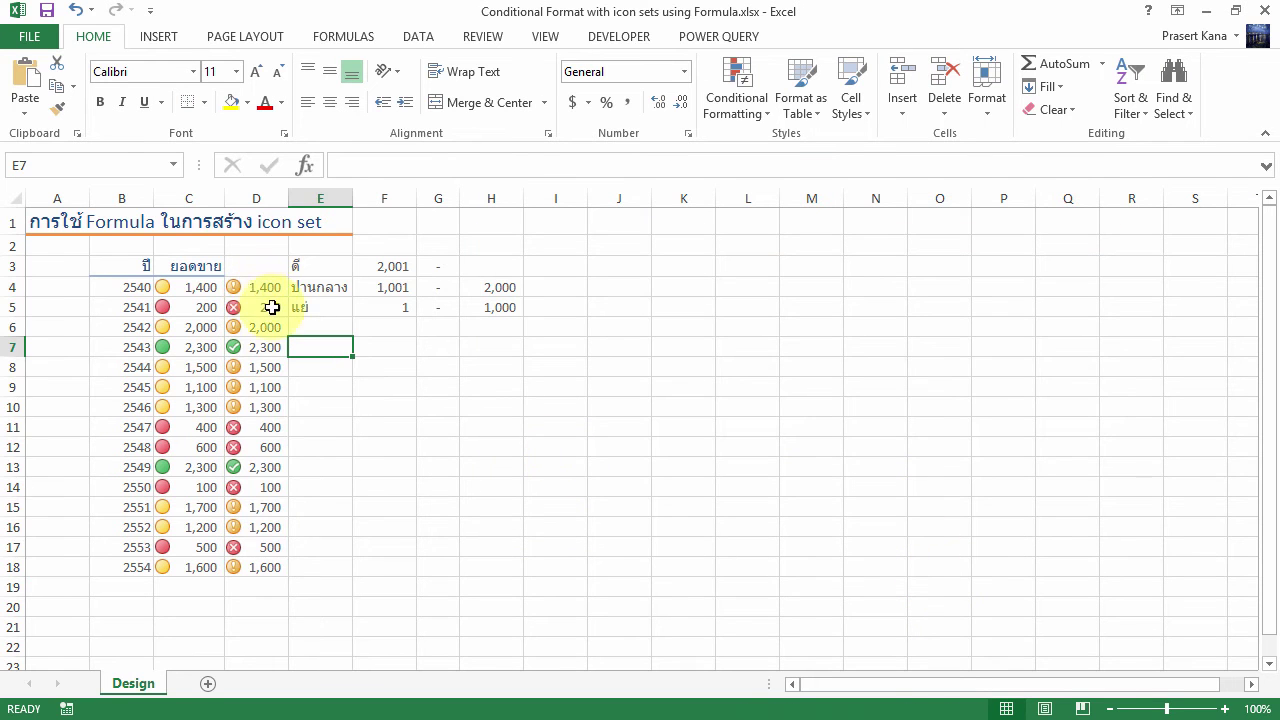
pyautogui.press('Left')
pyautogui.press('Down')
pyautogui.press('Down')
pyautogui.press('Down')
pyautogui.press('Down')
pyautogui.press('Down')
pyautogui.press('Down')
pyautogui.press('Down')
pyautogui.press('Down')
pyautogui.press('Down')
pyautogui.press('Down')
pyautogui.press('Down')
pyautogui.press('Up')
pyautogui.press('Up')
pyautogui.press('Up')
pyautogui.press('Up')
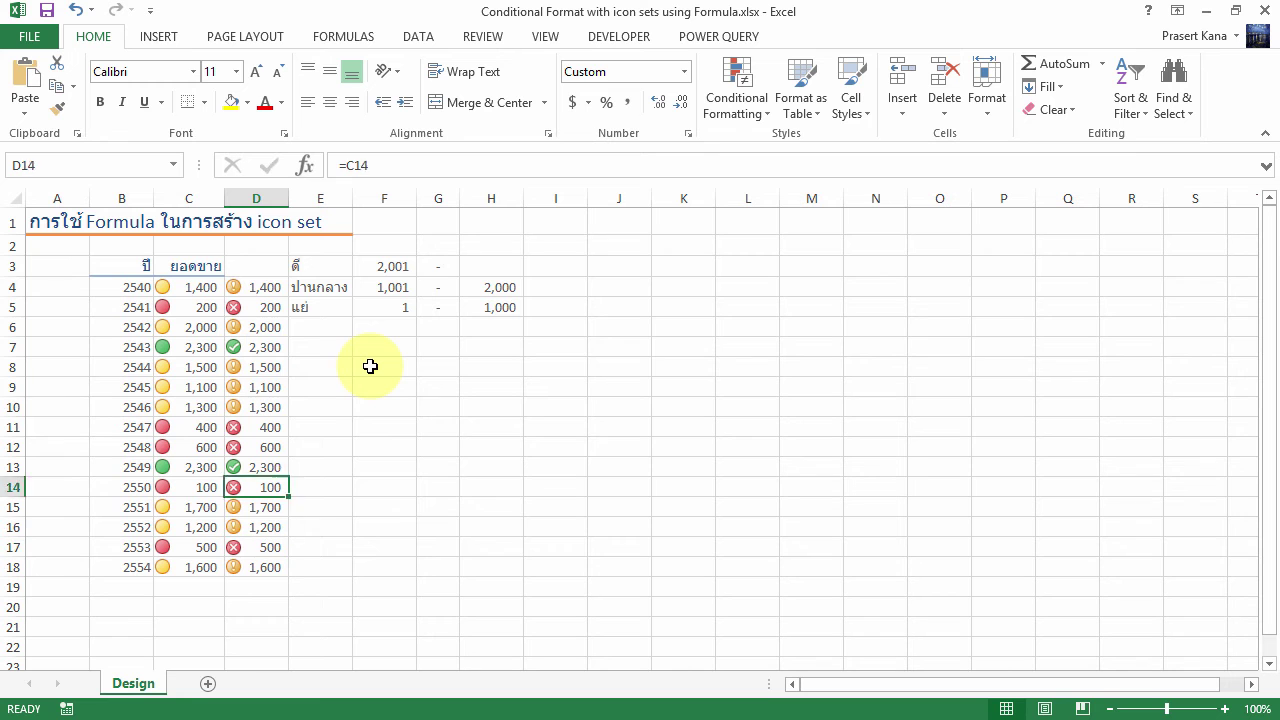
pyautogui.press('Up')
pyautogui.press('Up')
pyautogui.press('Up')
pyautogui.press('Up')
pyautogui.press('Down')
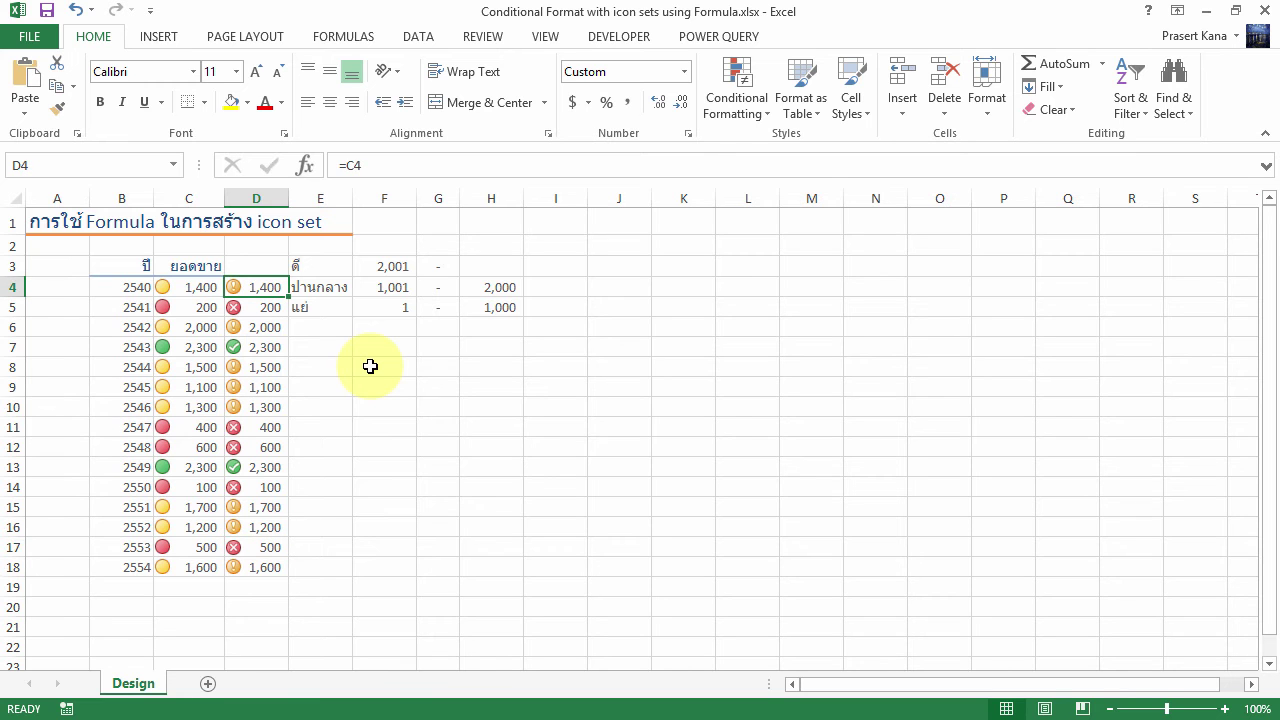
pyautogui.press('Right')
pyautogui.press('Right')
pyautogui.press('Up')
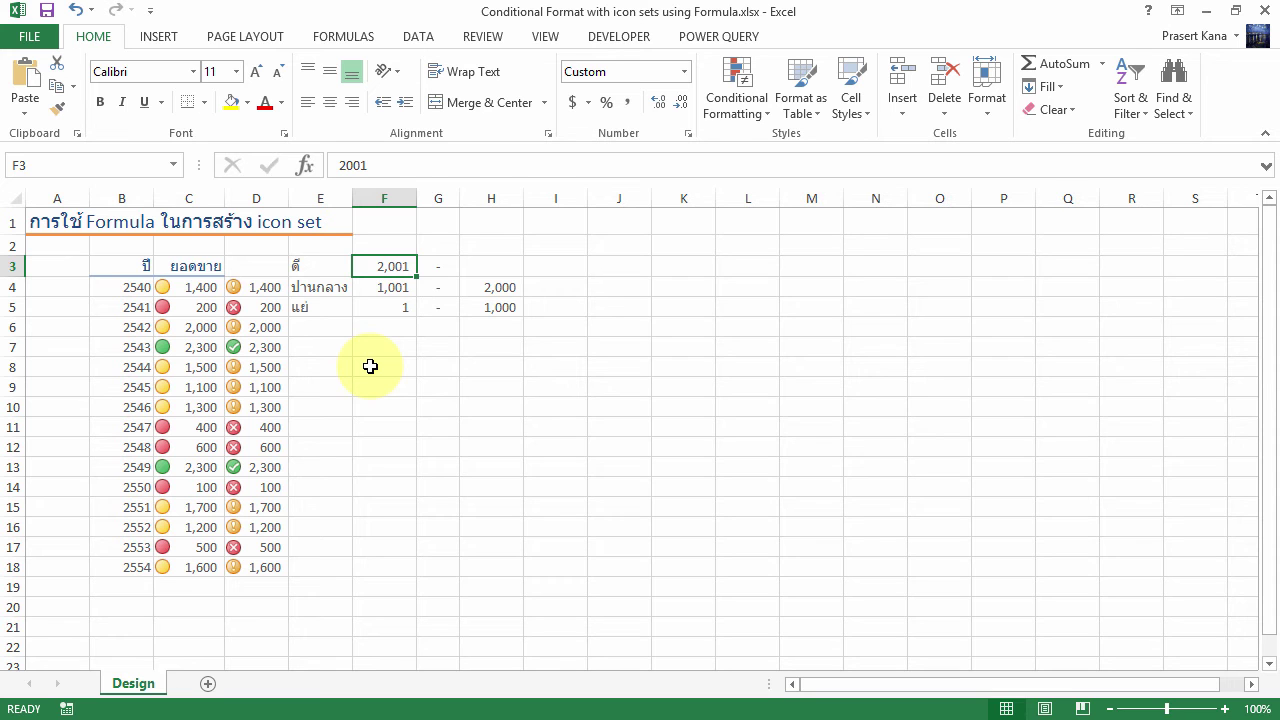
pyautogui.press('F2')
pyautogui.press('BackSpace')
pyautogui.press('BackSpace')
pyautogui.press('BackSpace')
pyautogui.write('101')
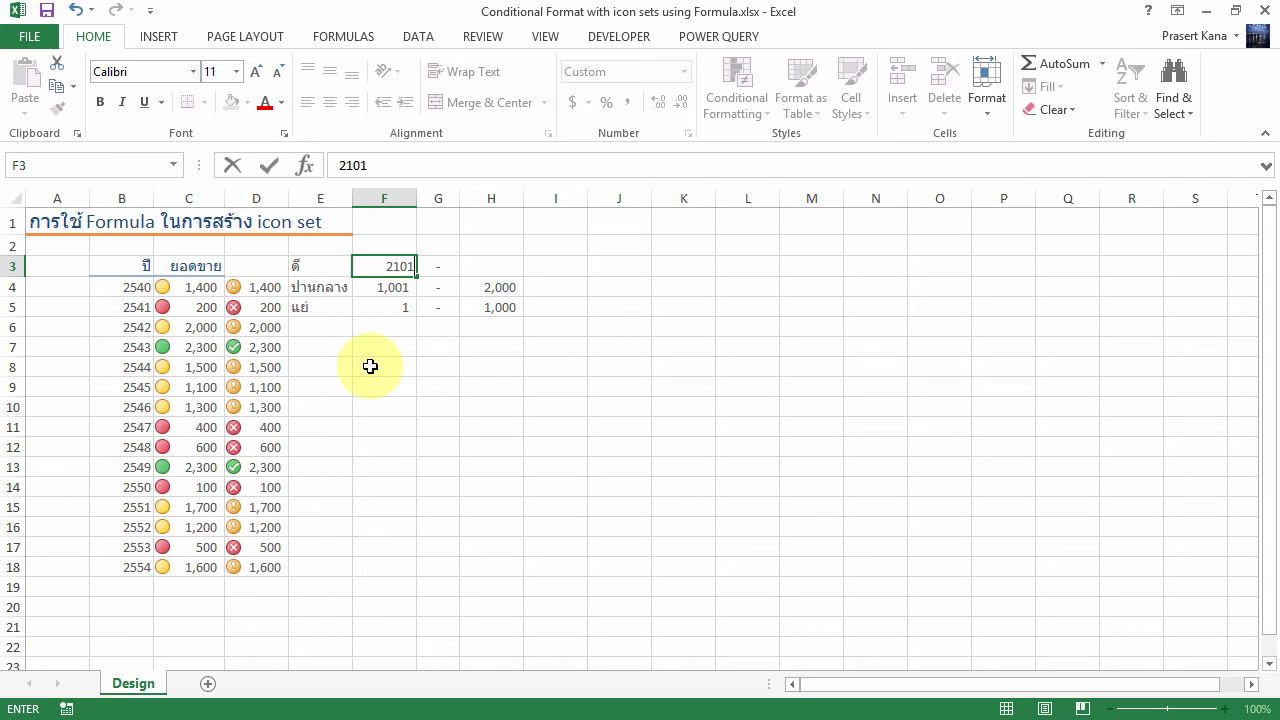
pyautogui.press('Return')
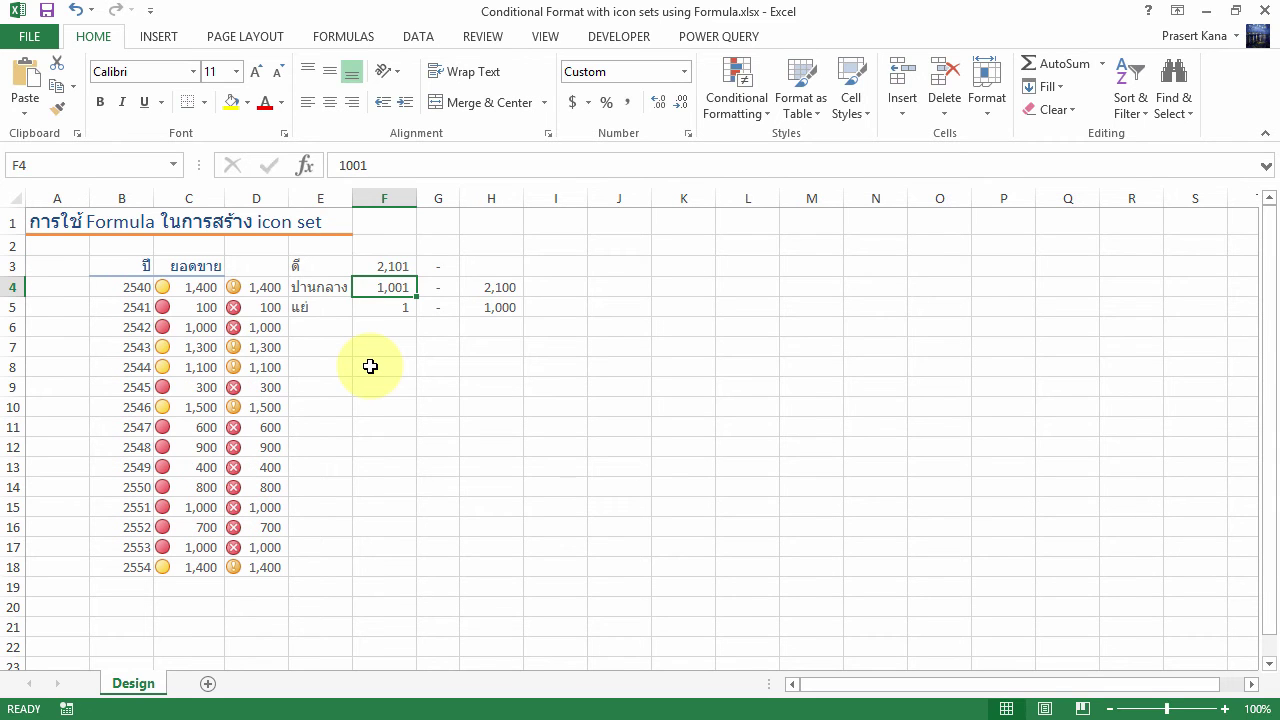
# Step: Select the D4:D18 range again
pyautogui.press('Up')
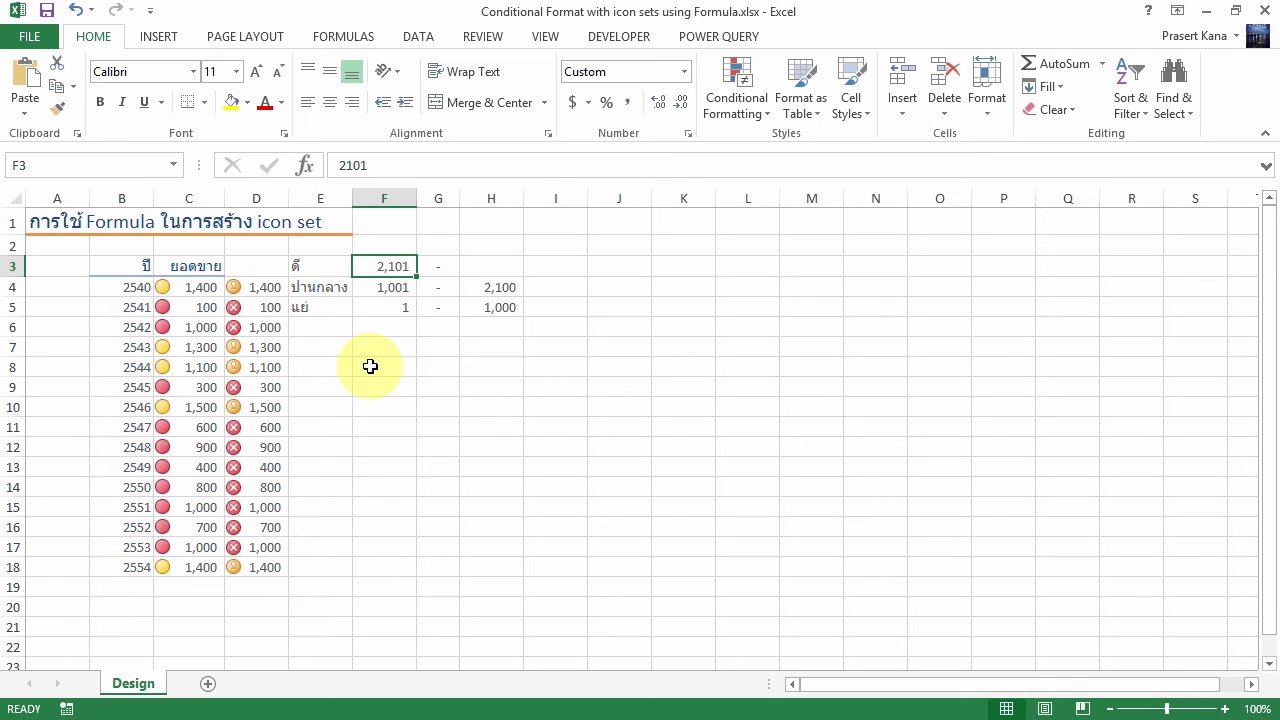
pyautogui.press('Left')
pyautogui.press('Left')
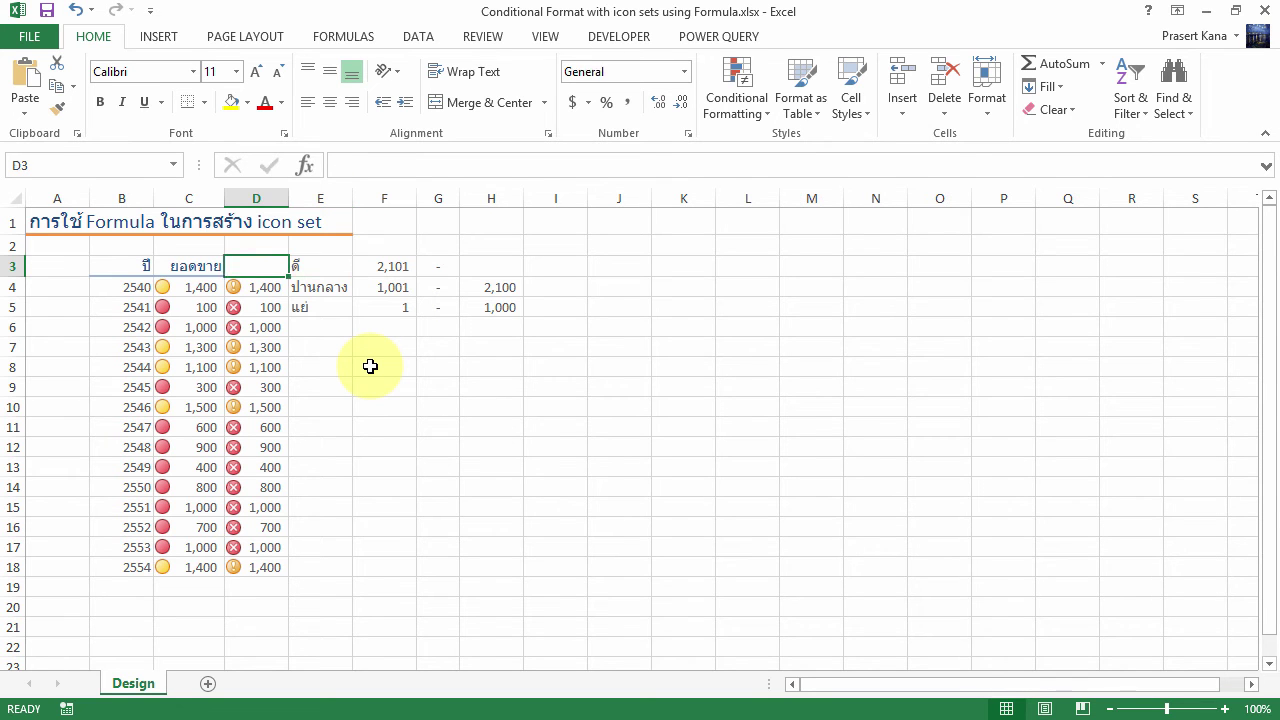
pyautogui.press('Down')
pyautogui.press('End')
pyautogui.hotkey('shift', 'Down')
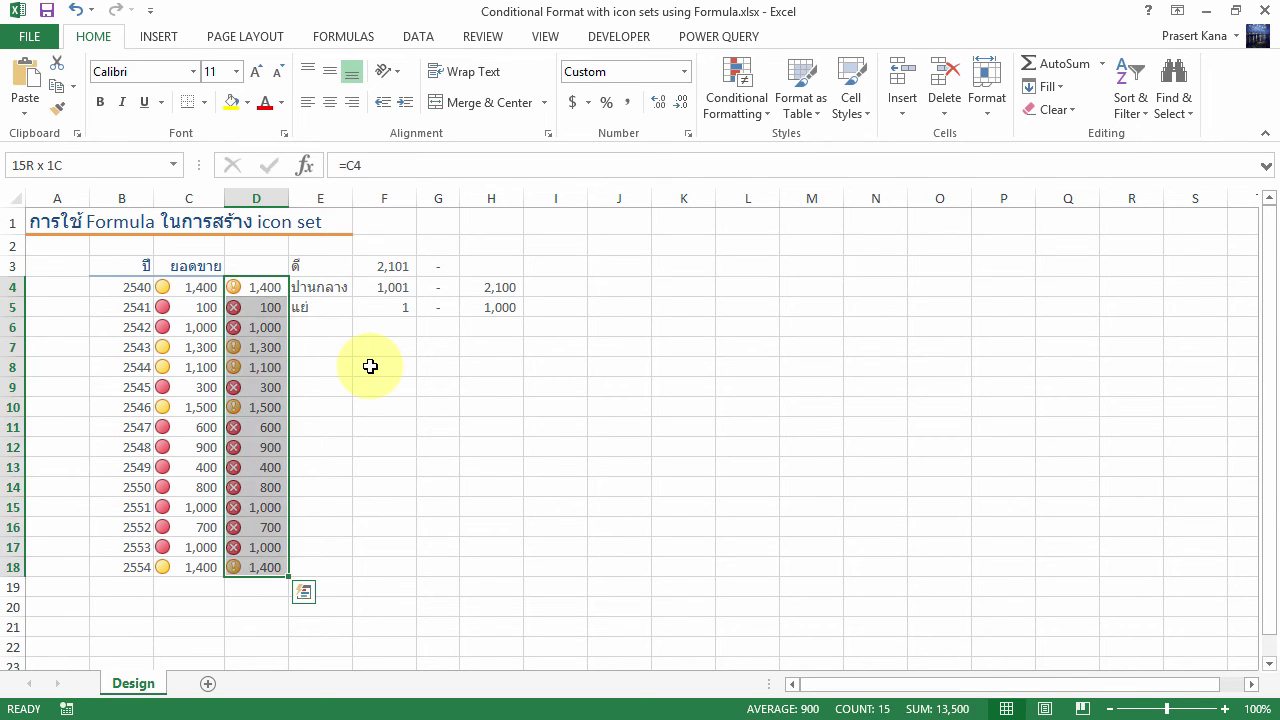
# Step: Reopen column D's icon set rule via Manage Rules and select the 2001 first threshold value
pyautogui.click(756, 117)
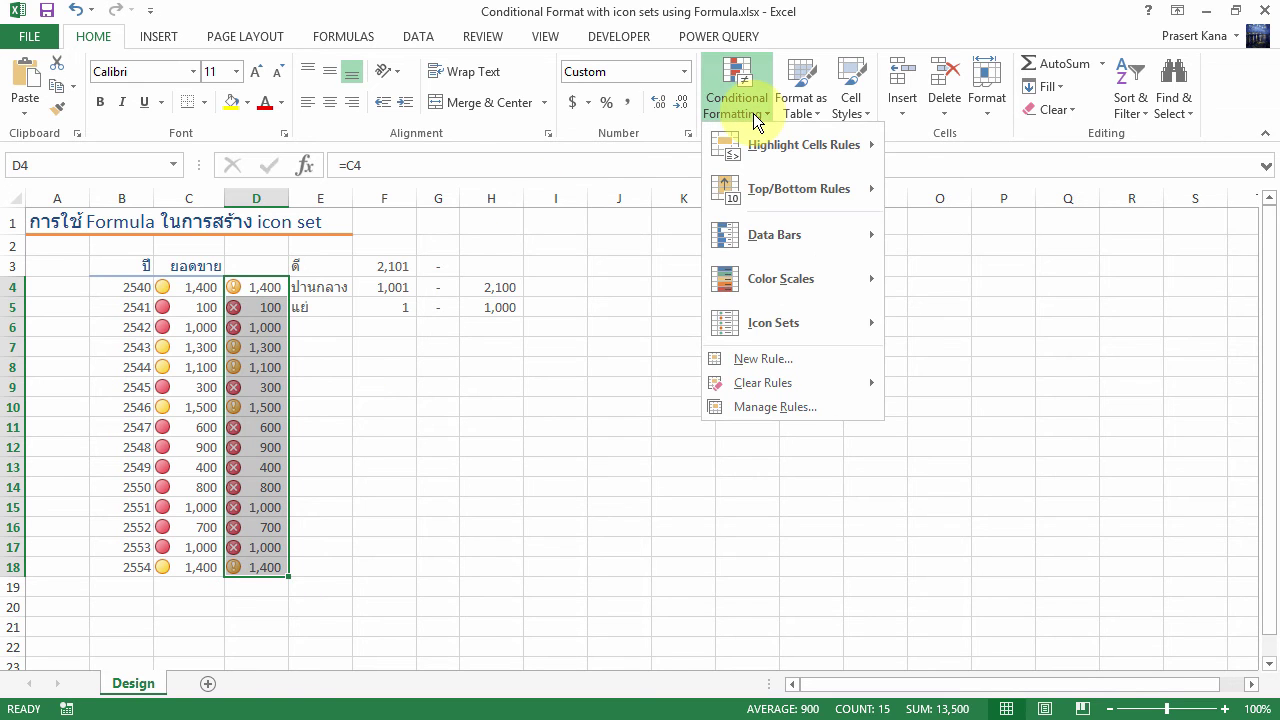
pyautogui.moveTo(862, 323)
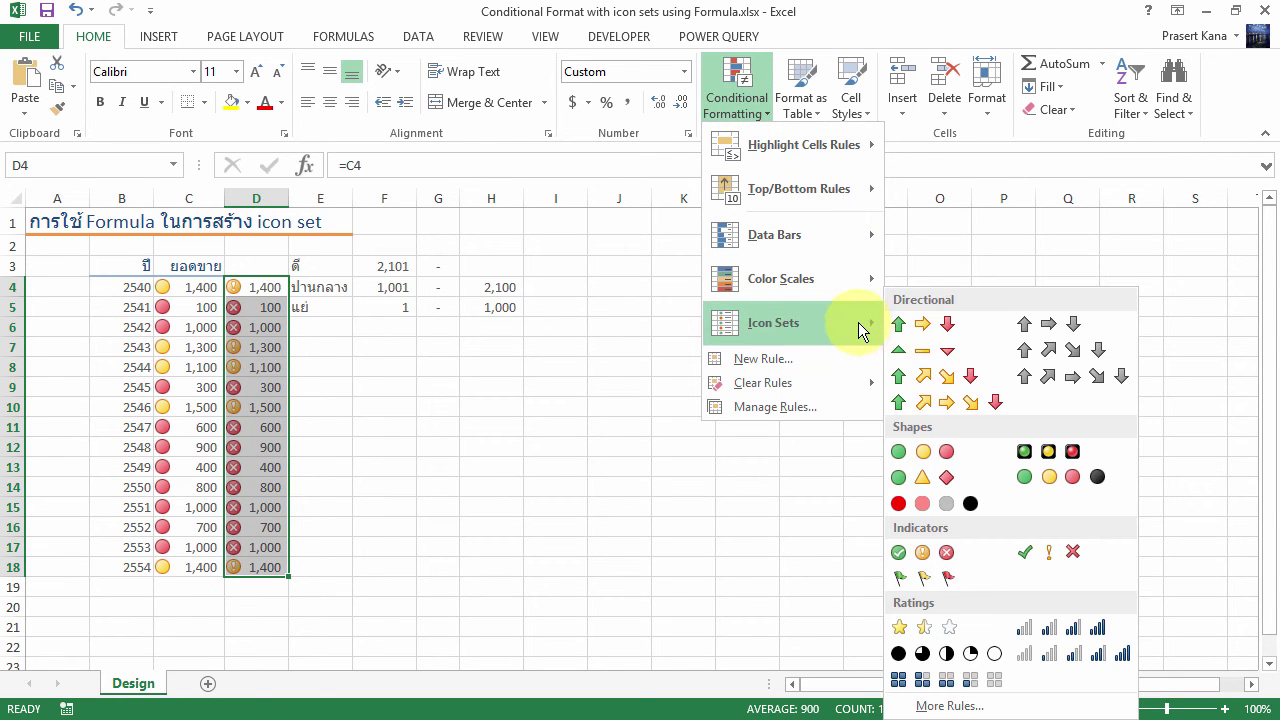
pyautogui.click(816, 404)
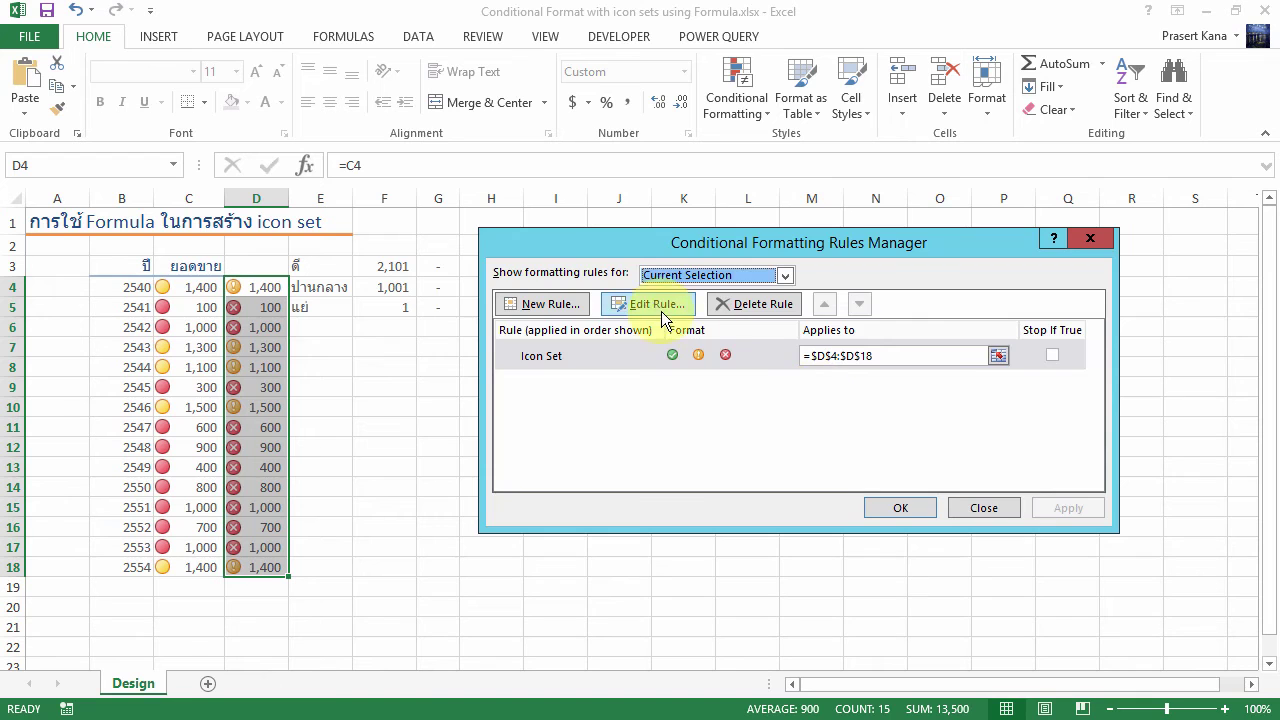
pyautogui.click(652, 304)
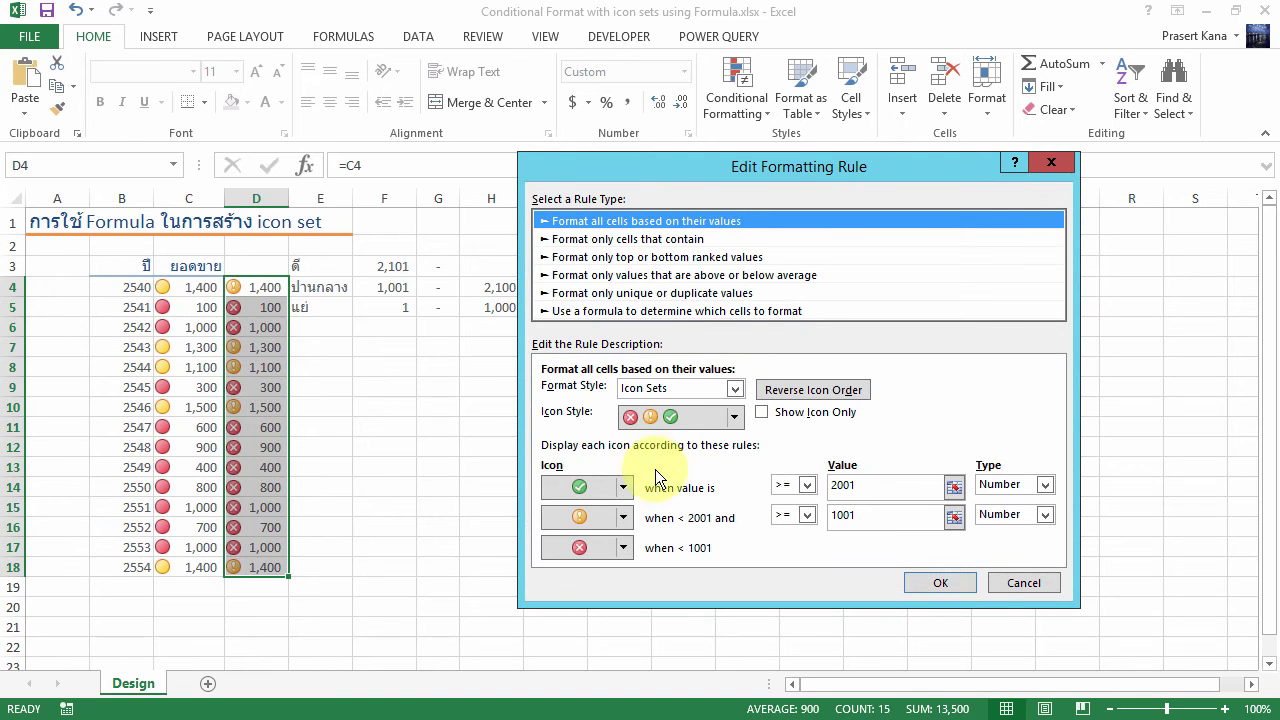
pyautogui.click(852, 487)
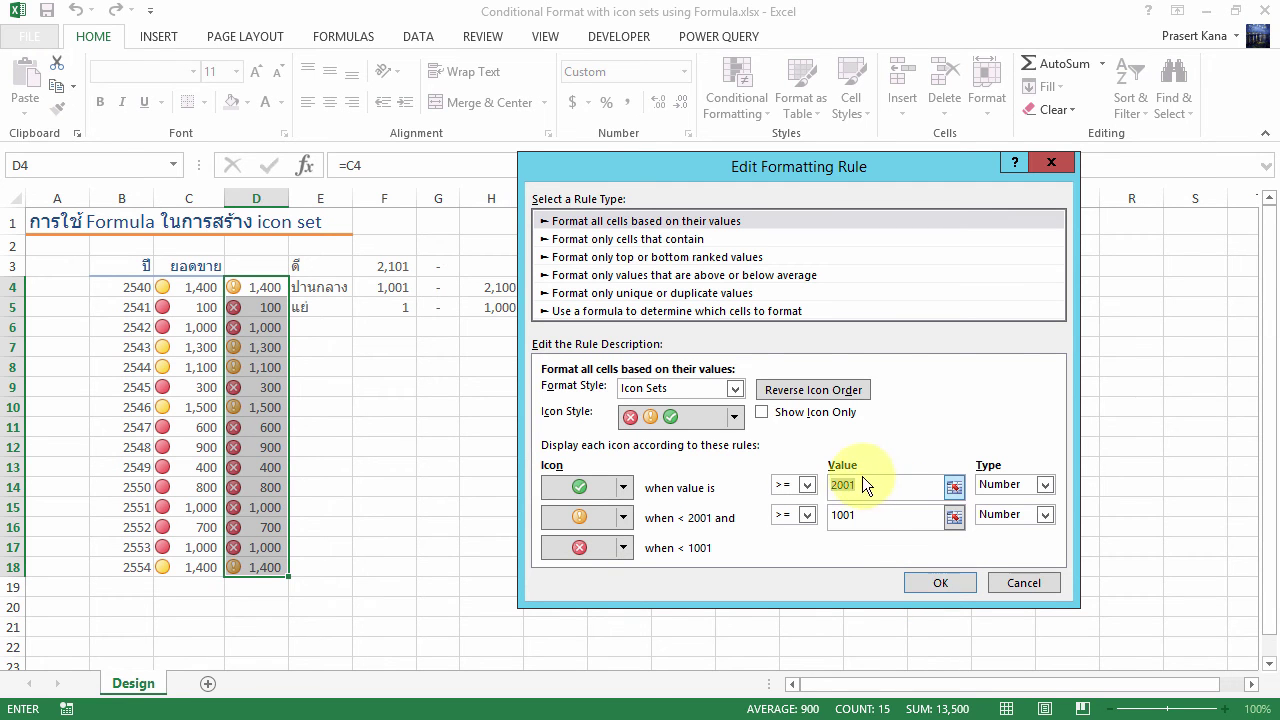
pyautogui.moveTo(830, 485); pyautogui.dragTo(857, 484)
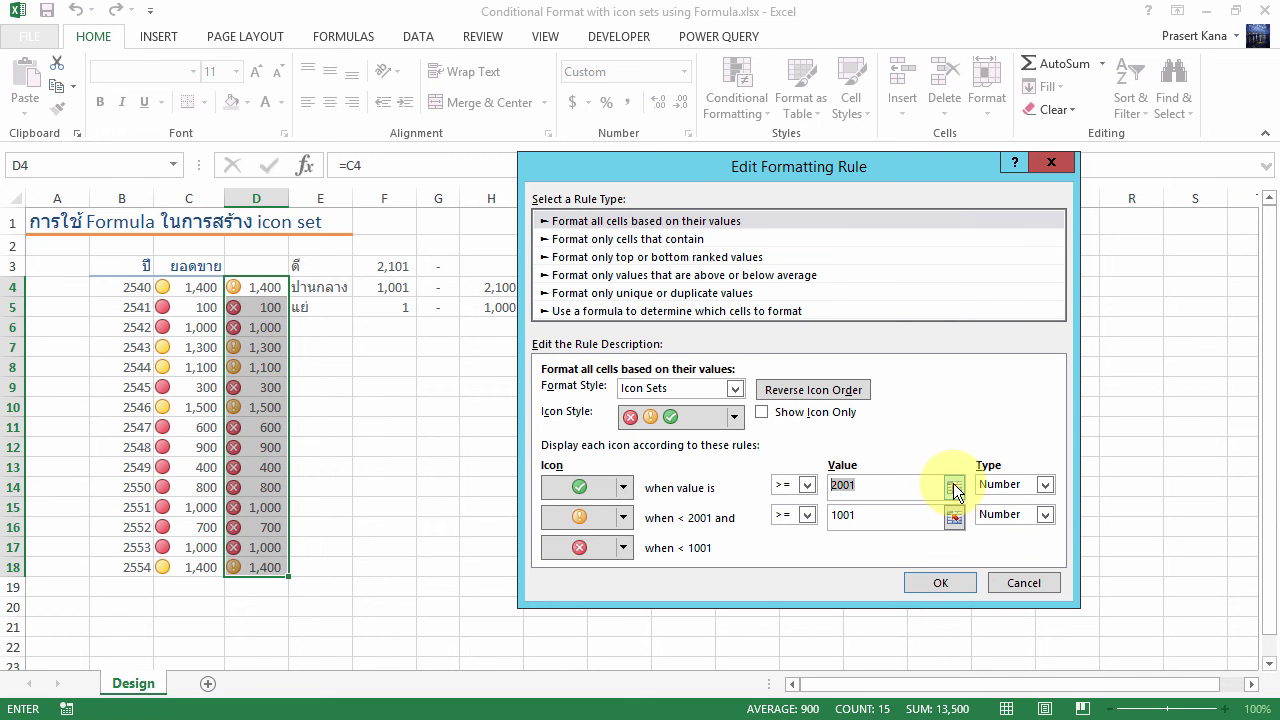
# Step: Set the first threshold to Formula type referencing =$F$3
pyautogui.click(1025, 481)
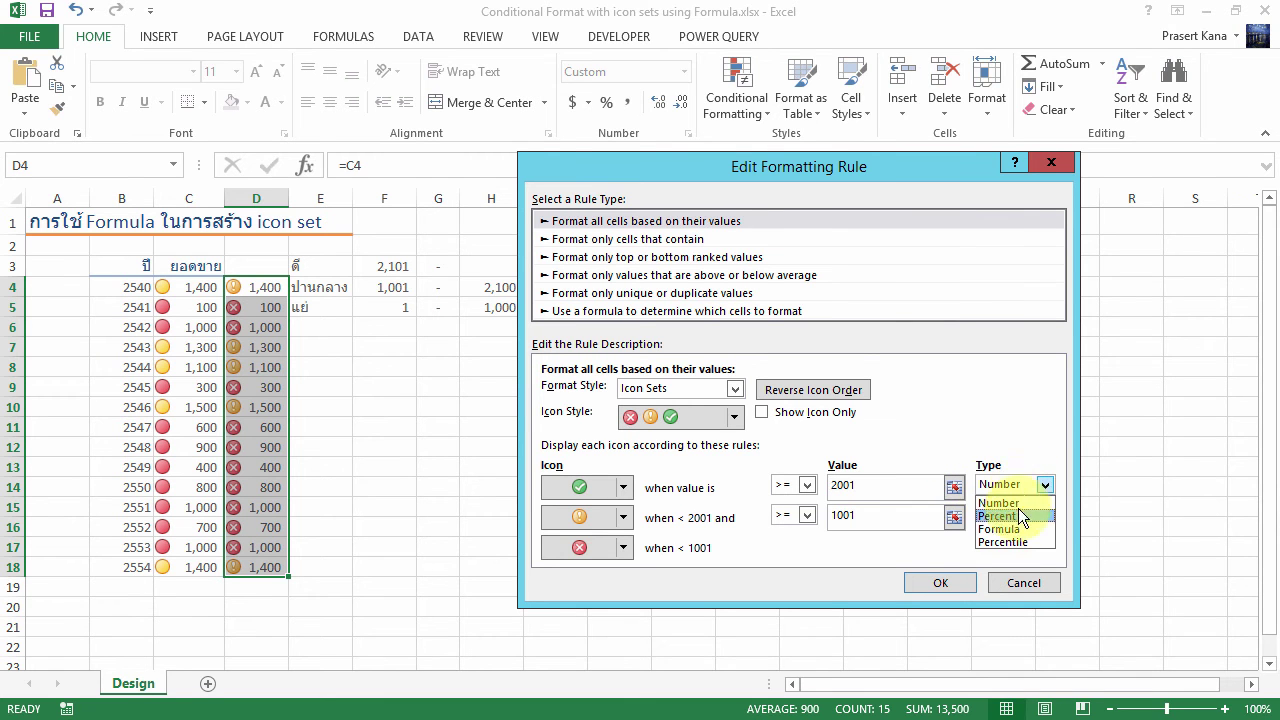
pyautogui.click(1013, 527)
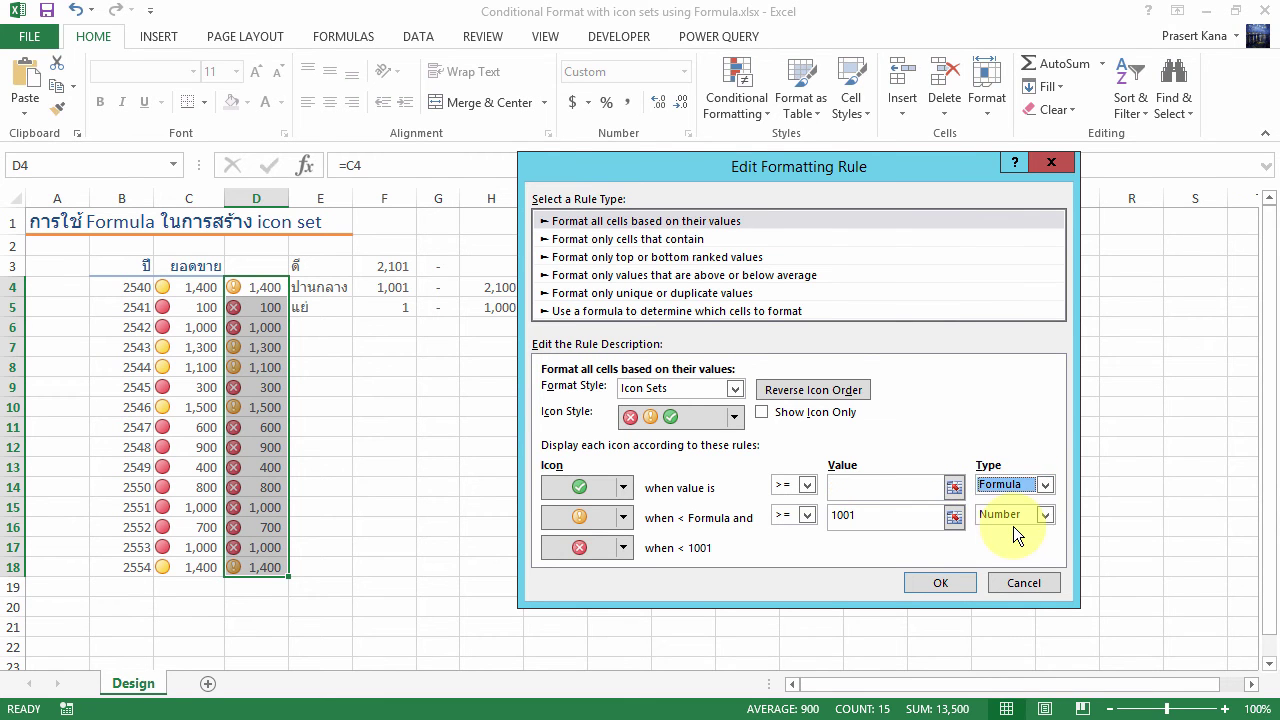
pyautogui.click(956, 487)
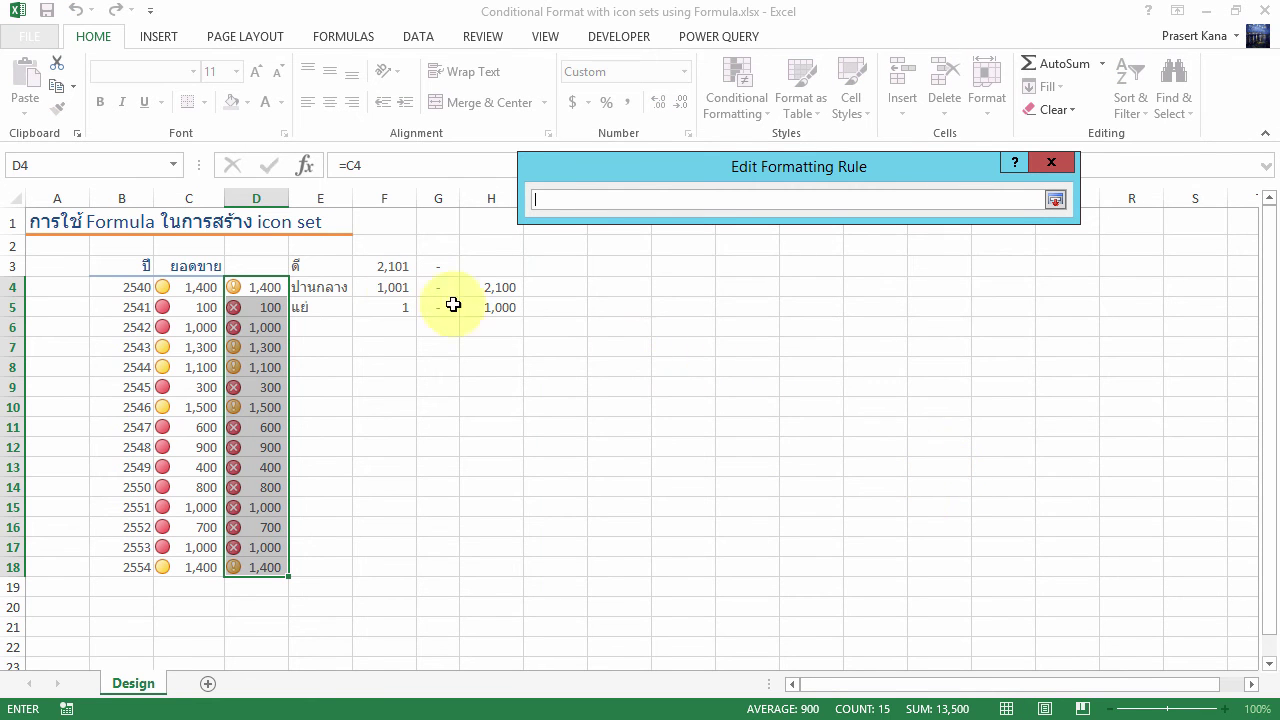
pyautogui.click(380, 266)
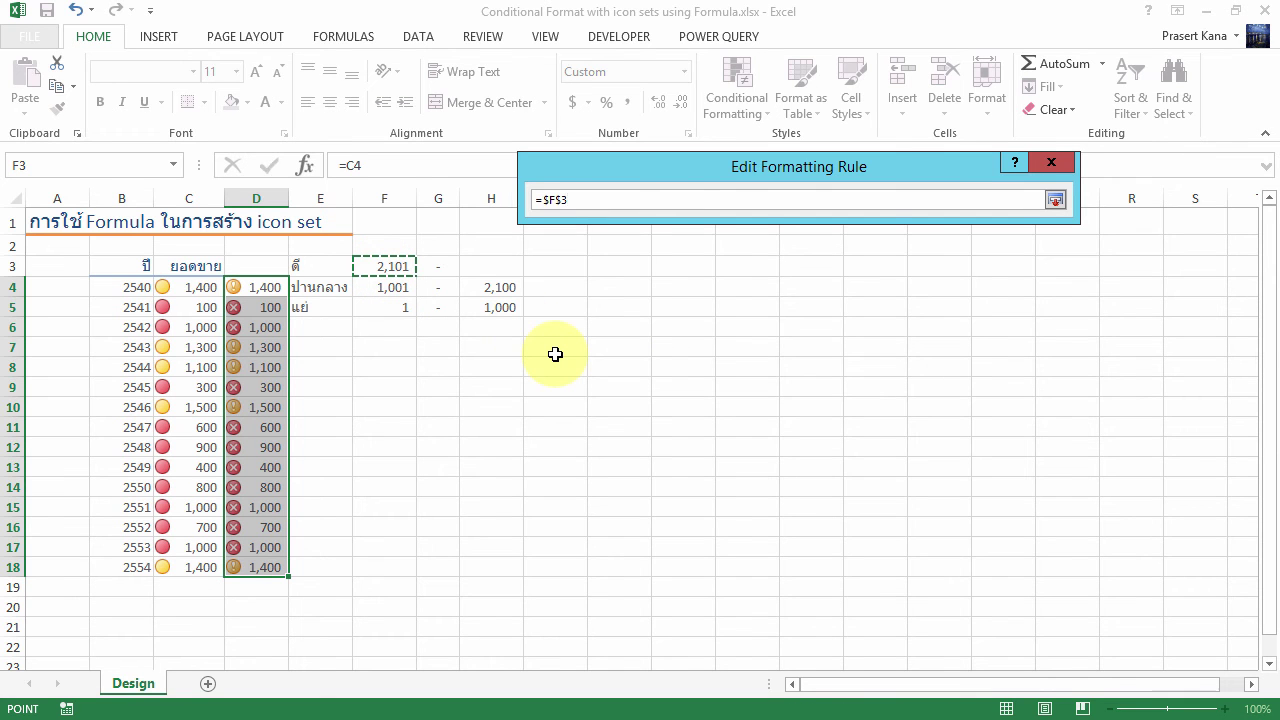
pyautogui.press('Return')
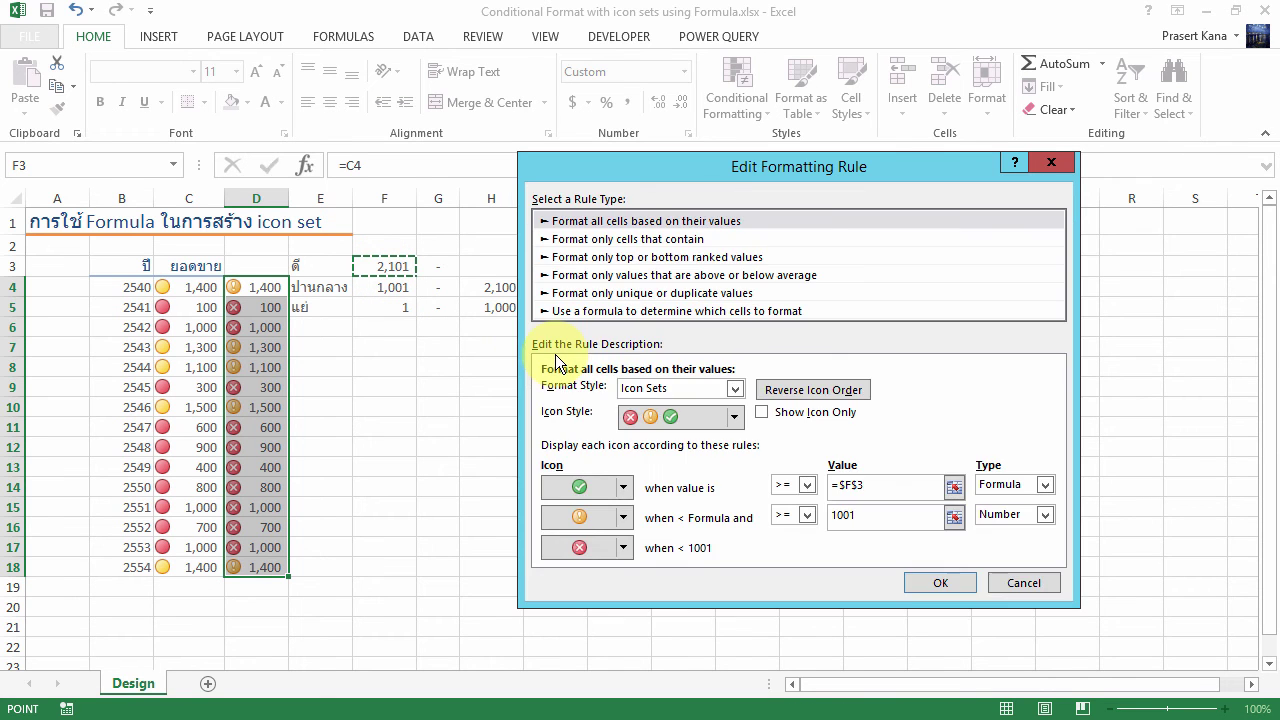
# Step: Set the second threshold to Formula type referencing =$F$4 and confirm the rule
pyautogui.click(1045, 516)
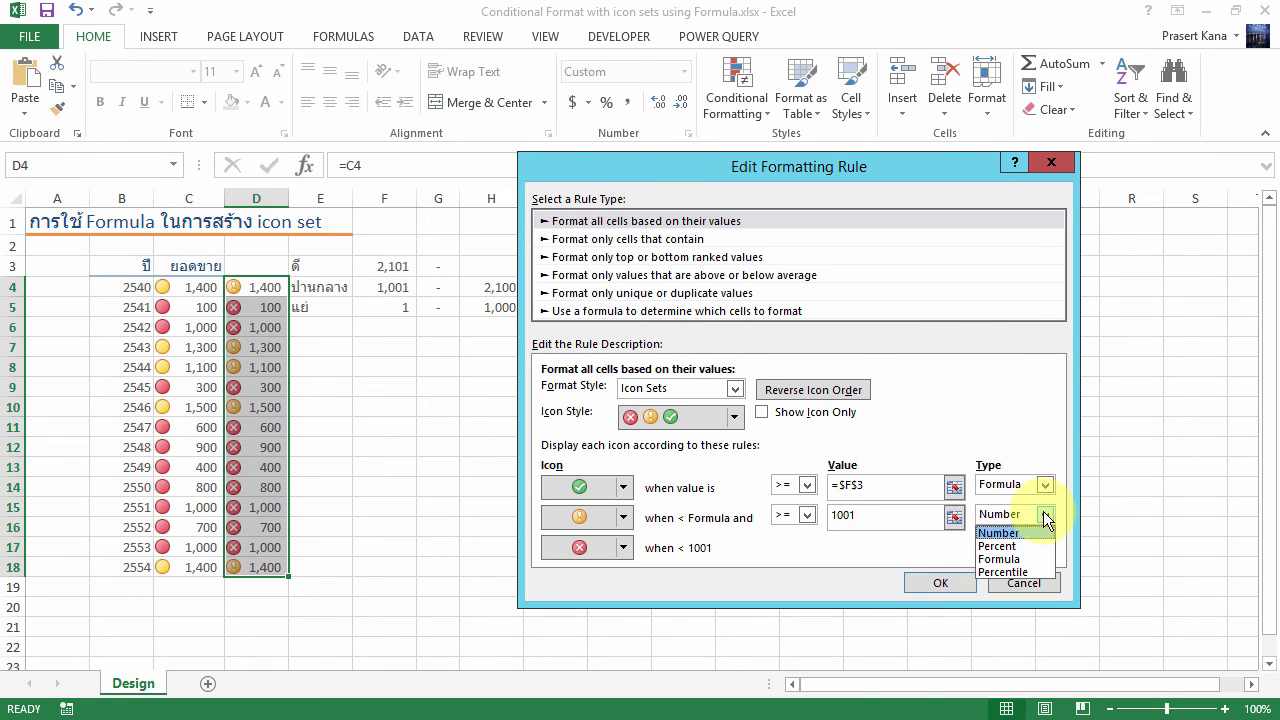
pyautogui.click(1013, 560)
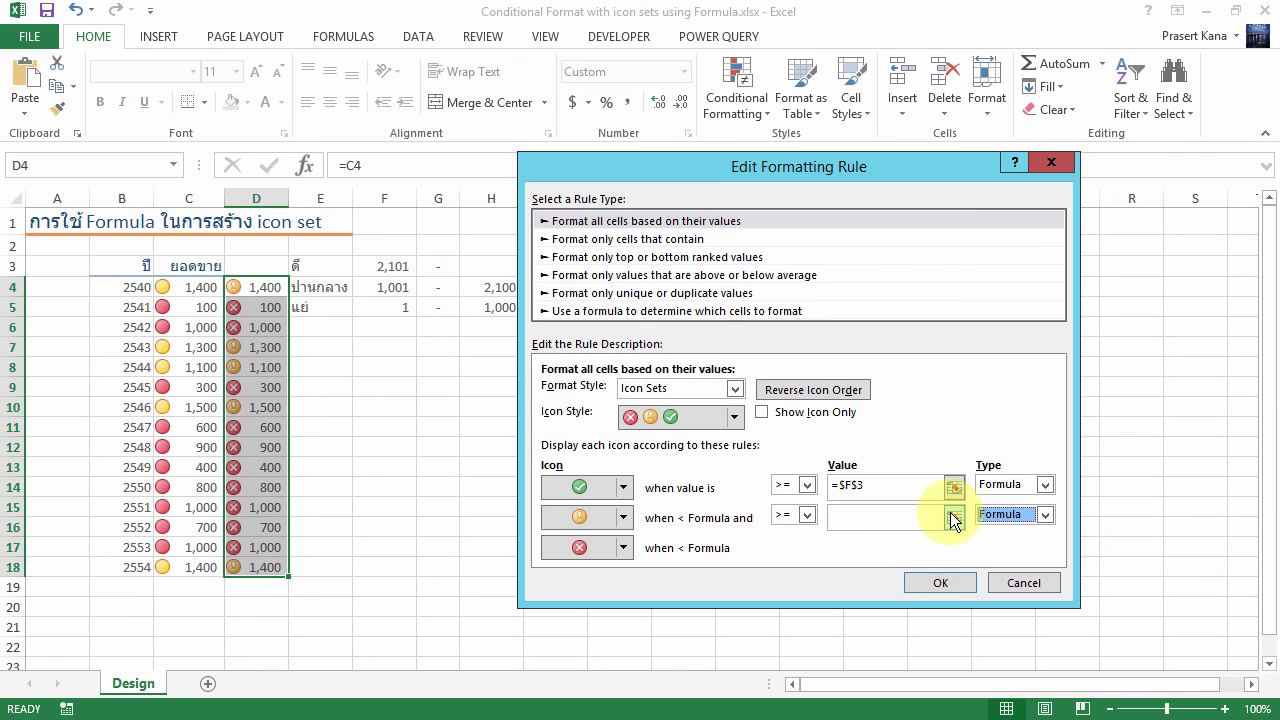
pyautogui.click(953, 517)
pyautogui.click(392, 289)
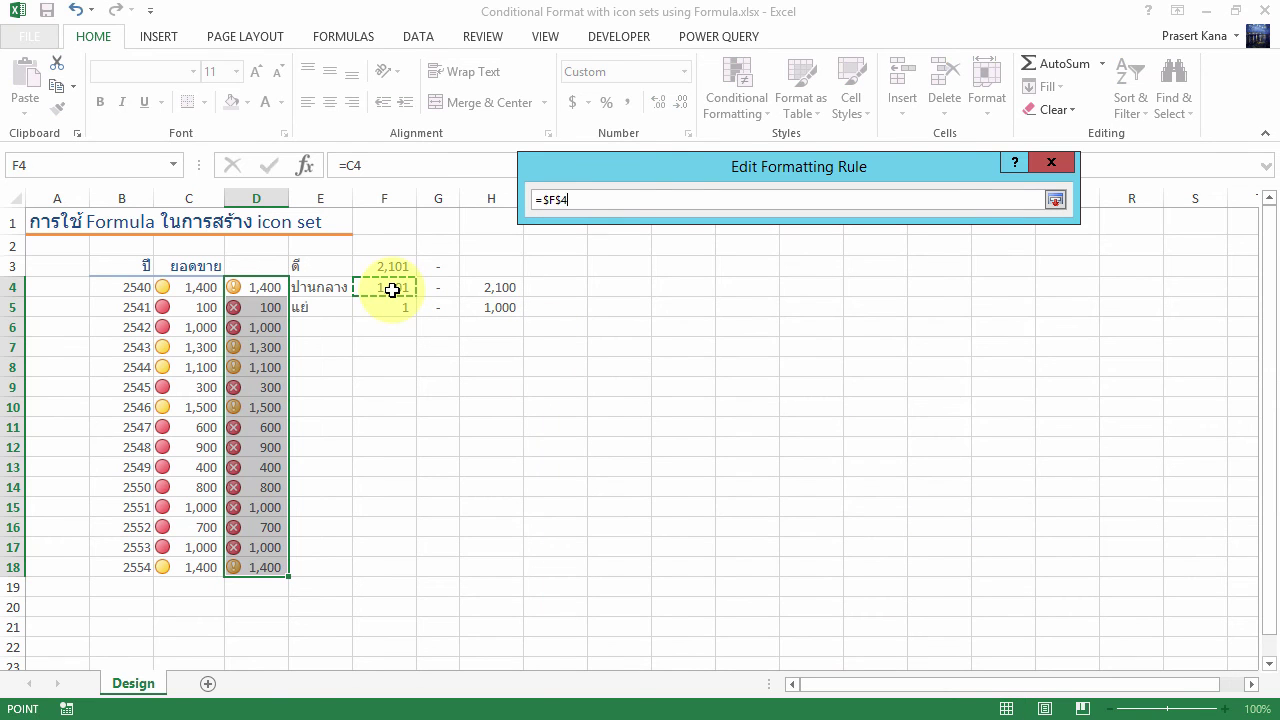
pyautogui.press('Return')
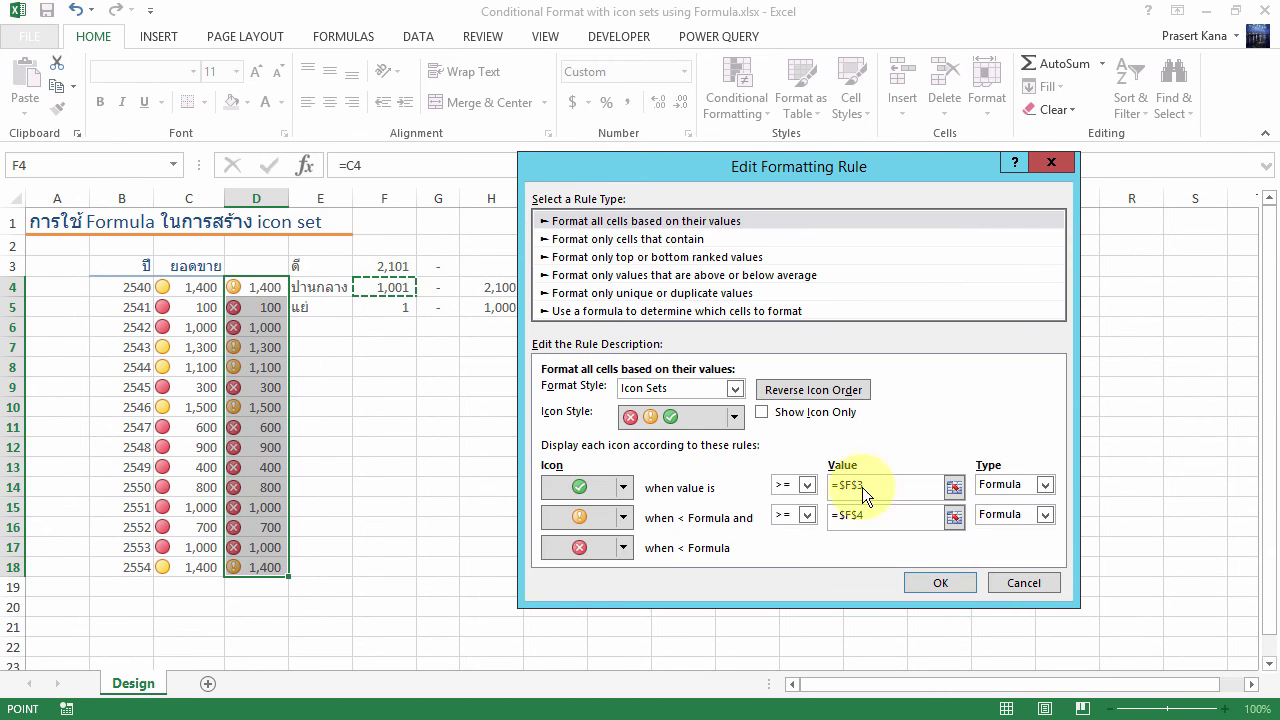
pyautogui.click(929, 585)
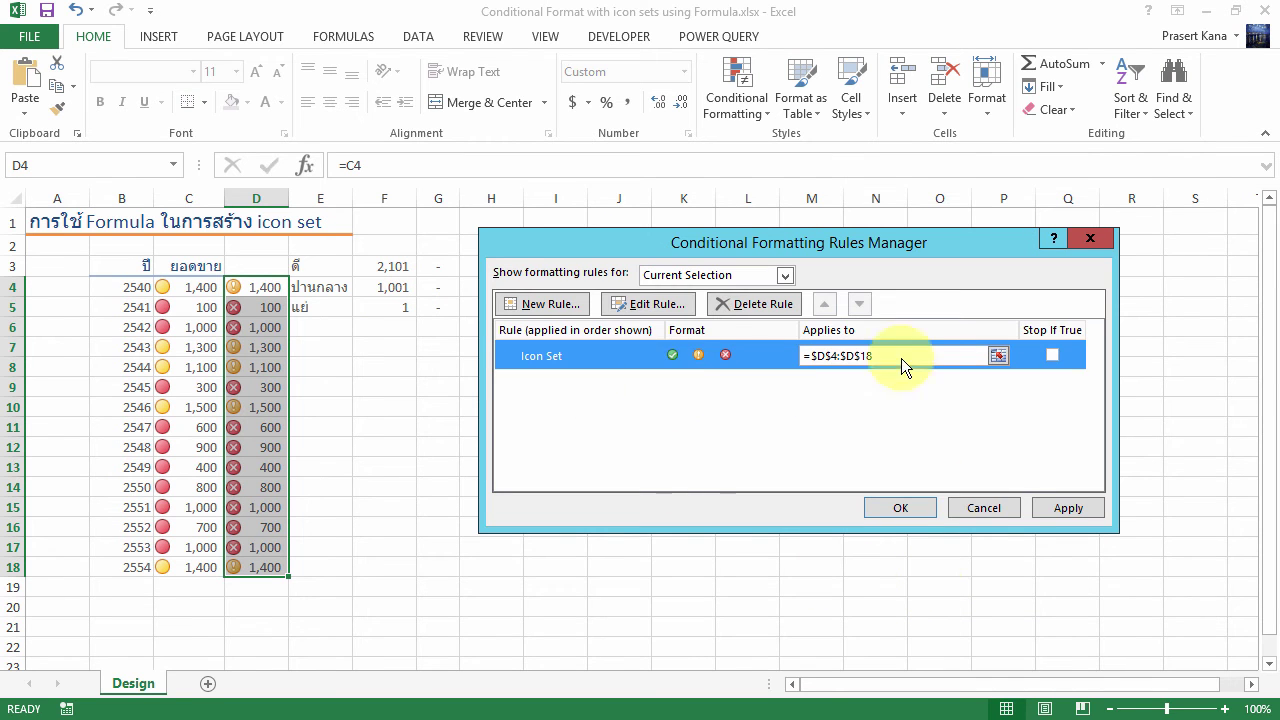
# Step: Apply the rule, enter 2001 in F3, and check the icon on D7's 2,100
pyautogui.click(889, 505)
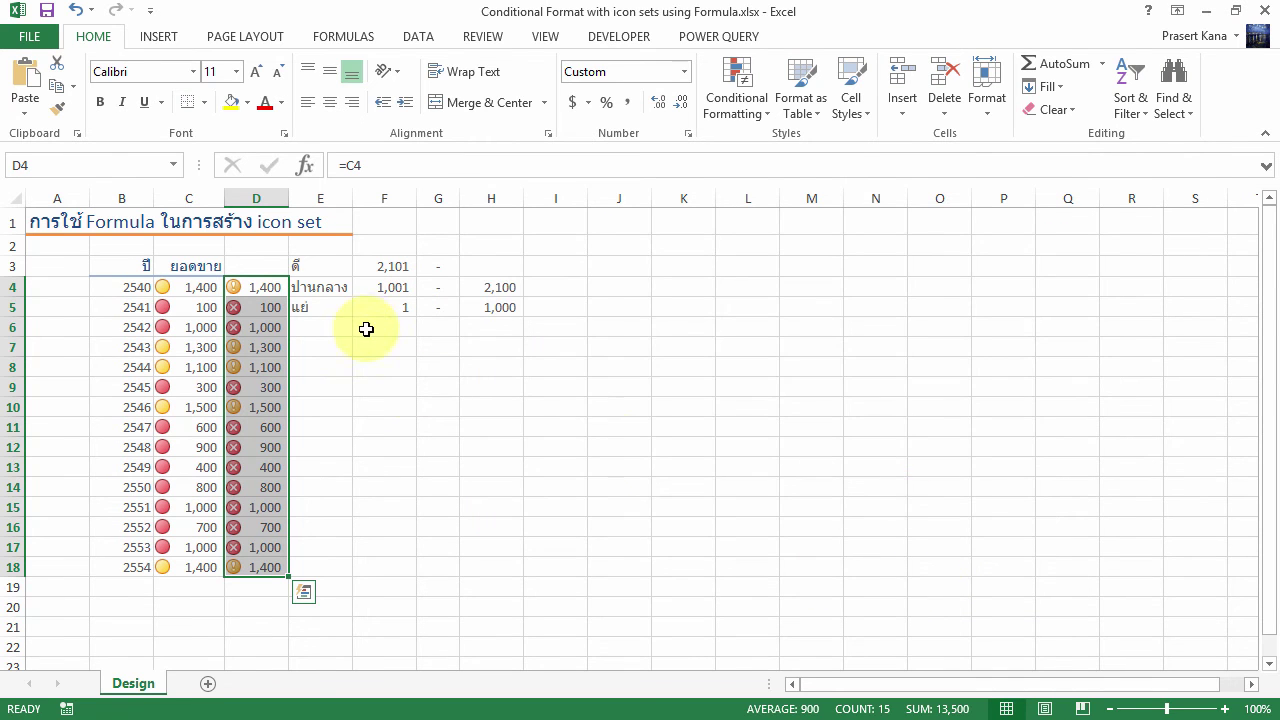
pyautogui.click(388, 268)
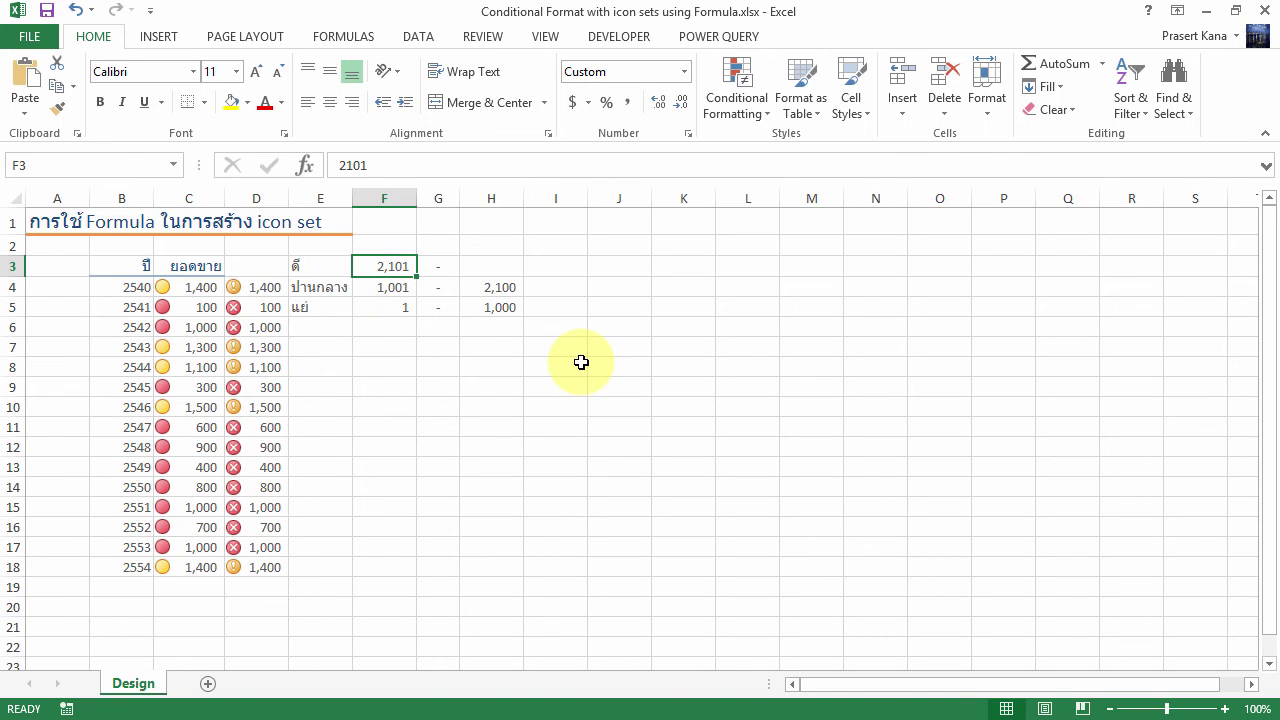
pyautogui.write('2001')
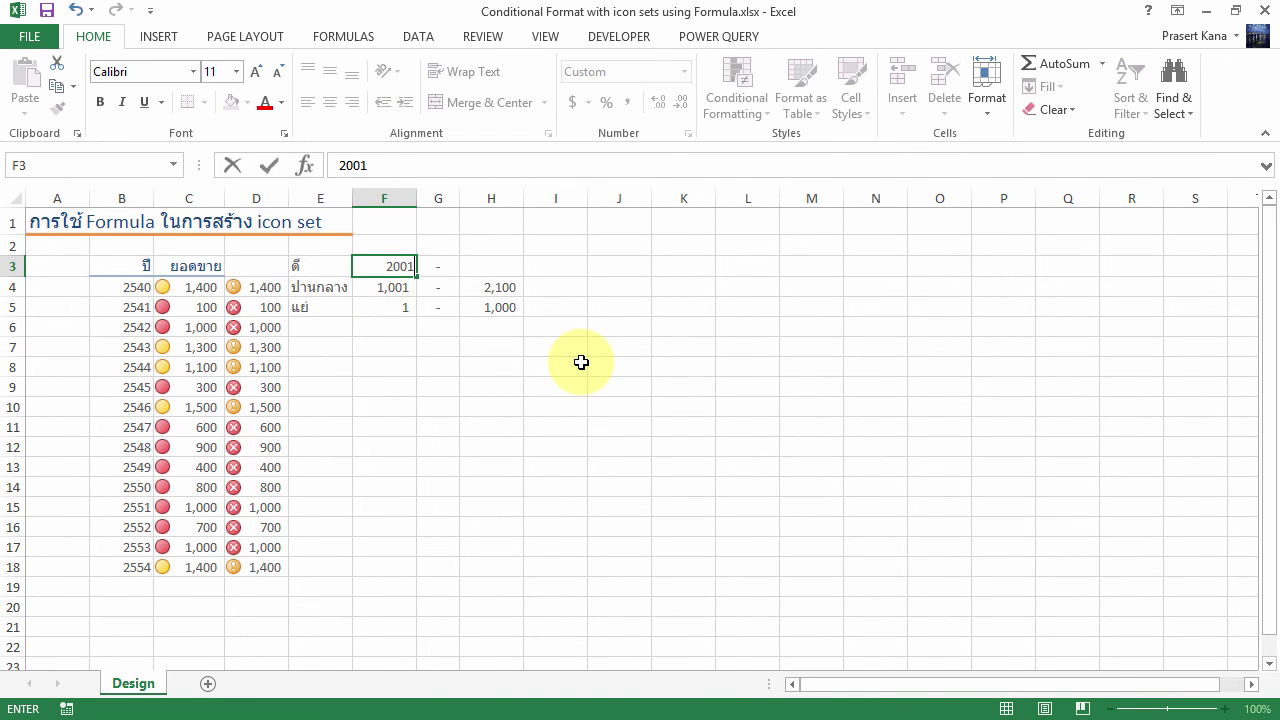
pyautogui.press('Return')
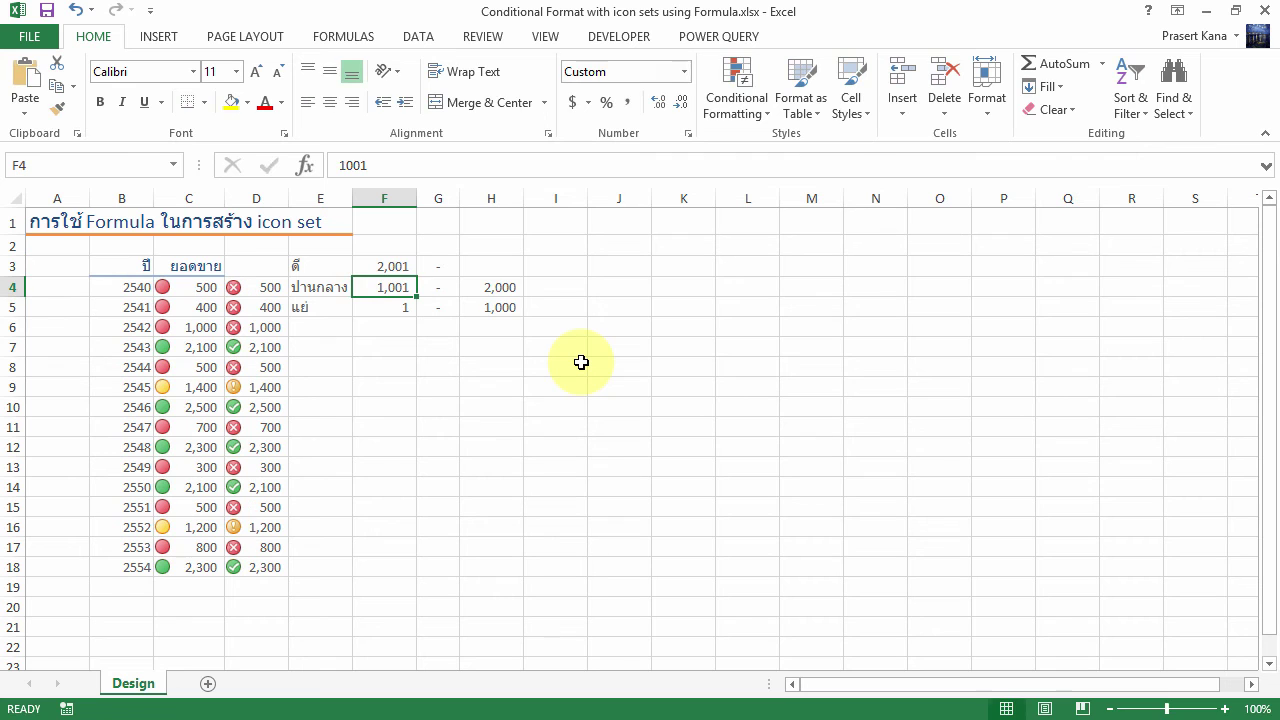
pyautogui.click(256, 348)
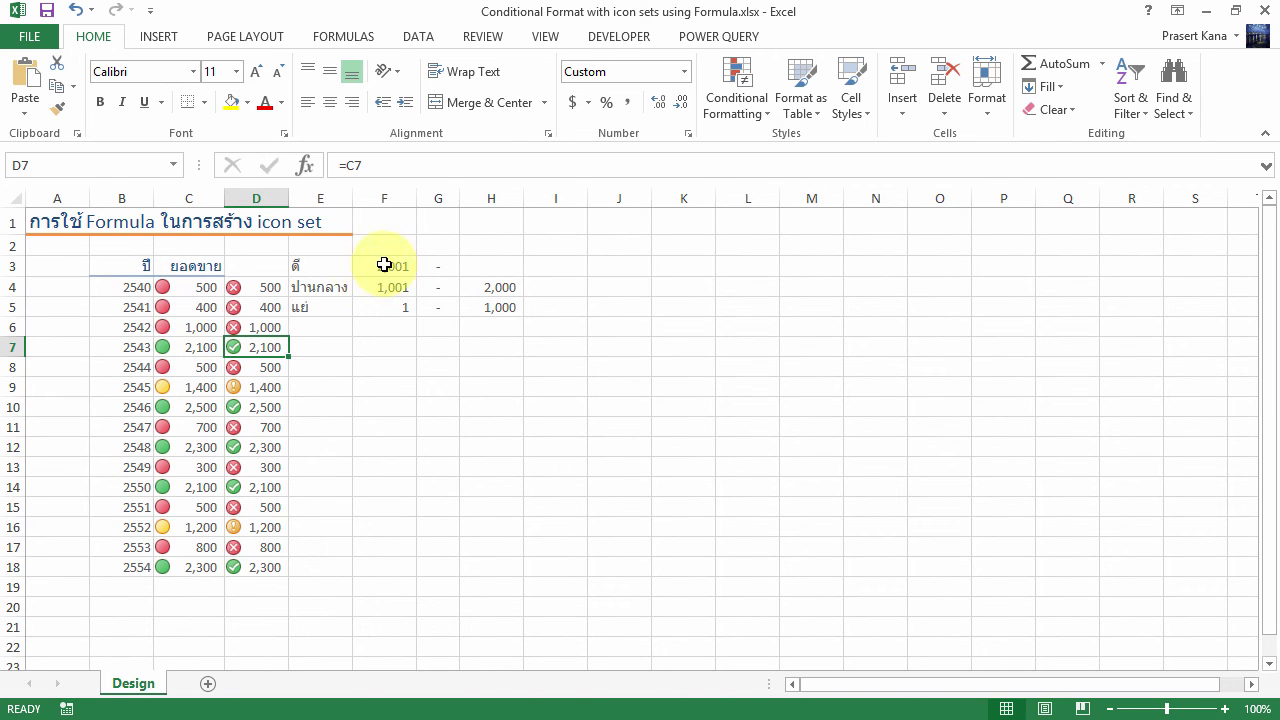
# Step: Raise the upper threshold in F3 to 2201
pyautogui.click(384, 265)
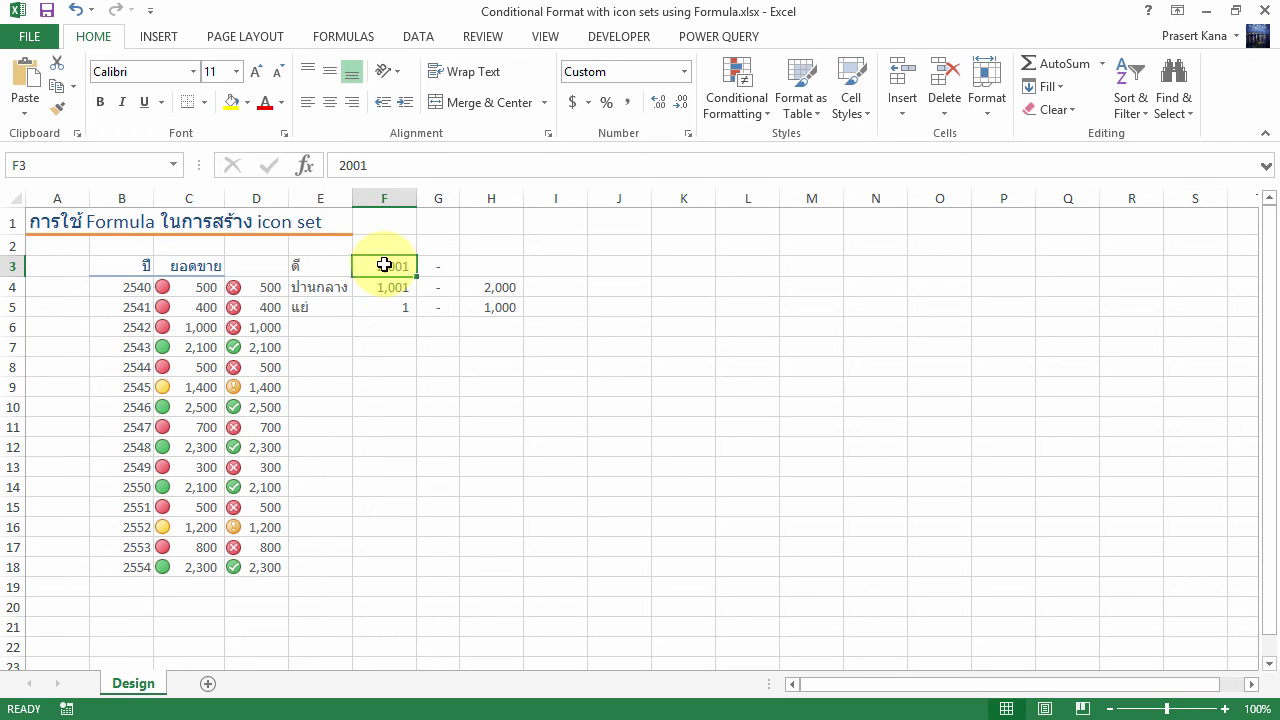
pyautogui.click(386, 300)
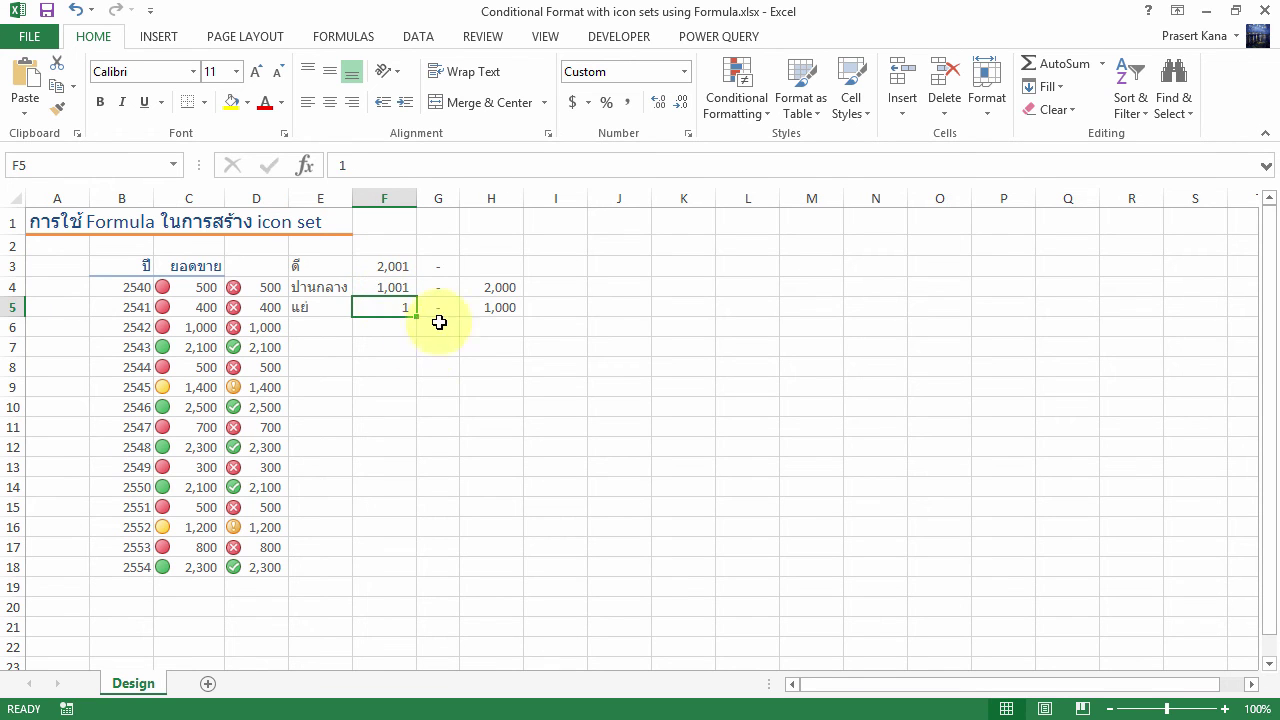
pyautogui.click(388, 268)
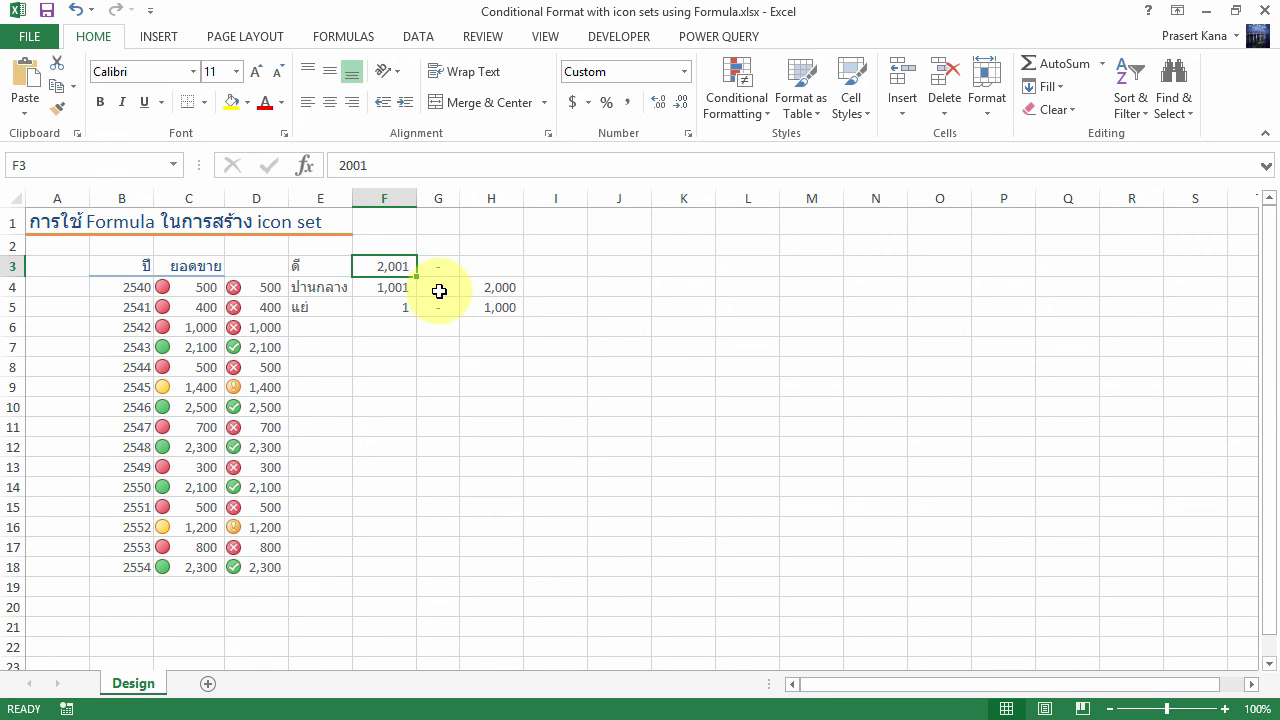
pyautogui.write('2')
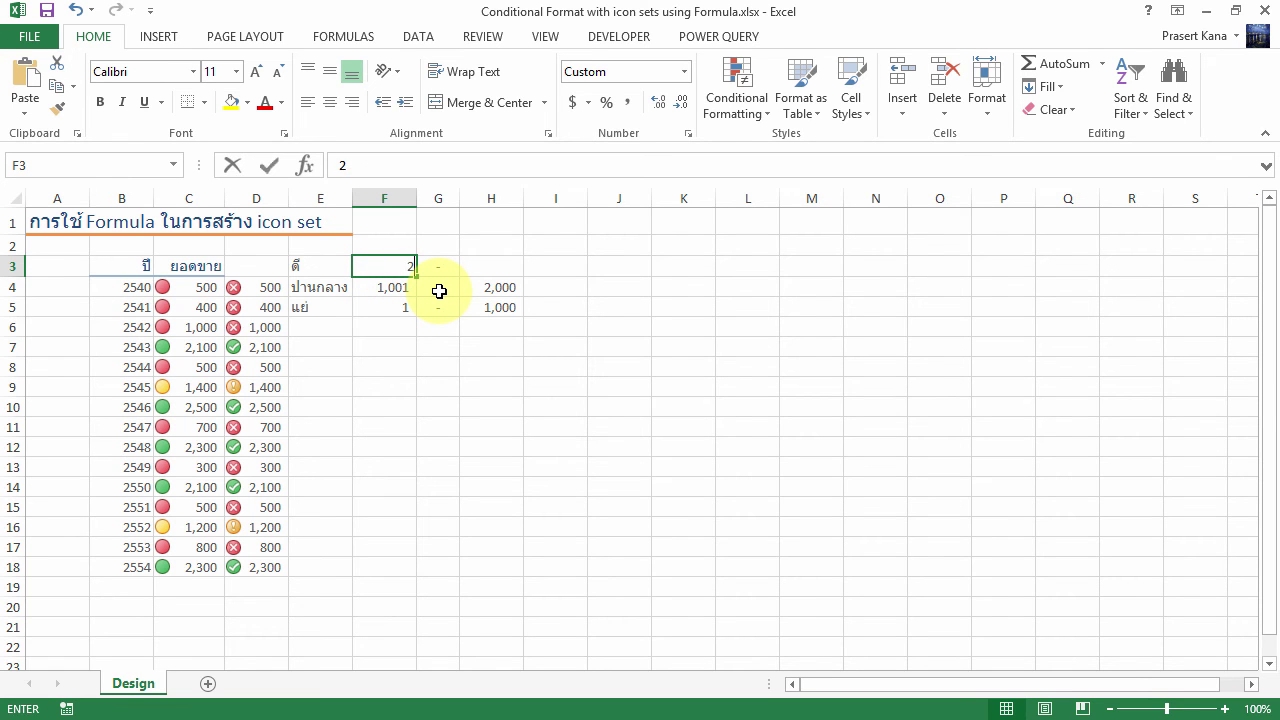
pyautogui.write('201')
pyautogui.press('Return')
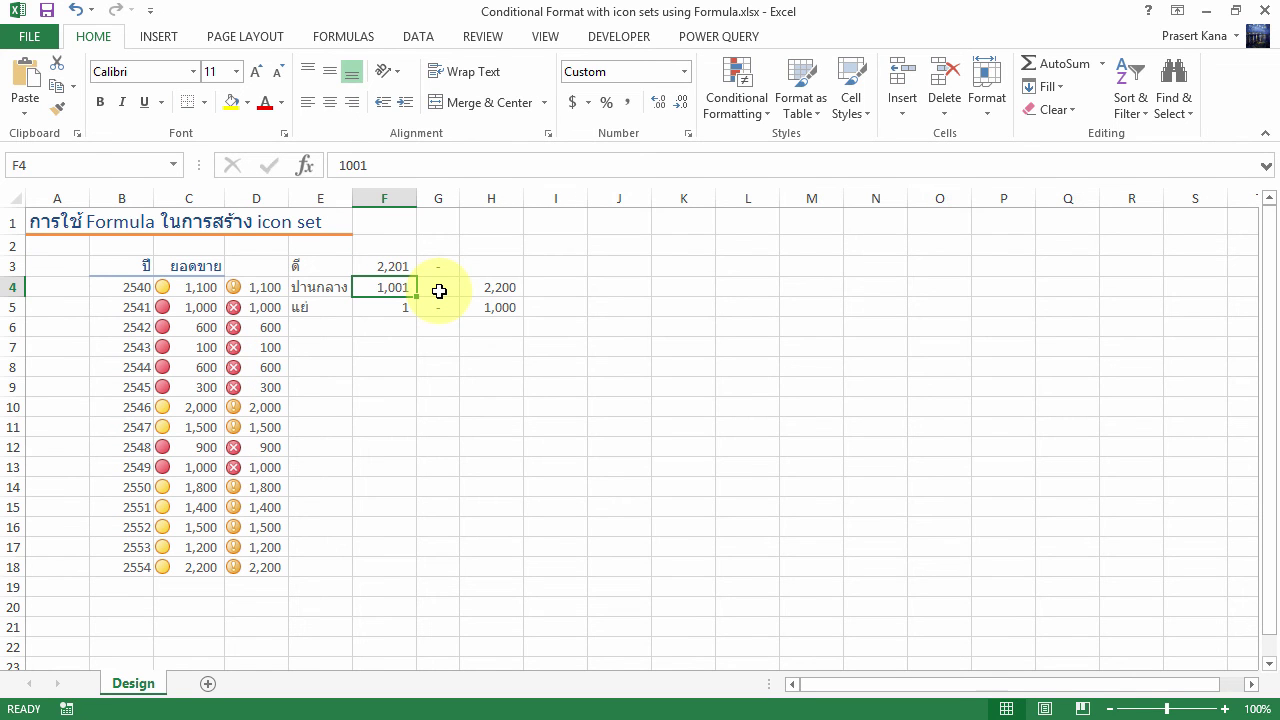
# Step: Select D4:D18, enter 2,101 in F3, and check D16's 2,400 icon
pyautogui.click(263, 290)
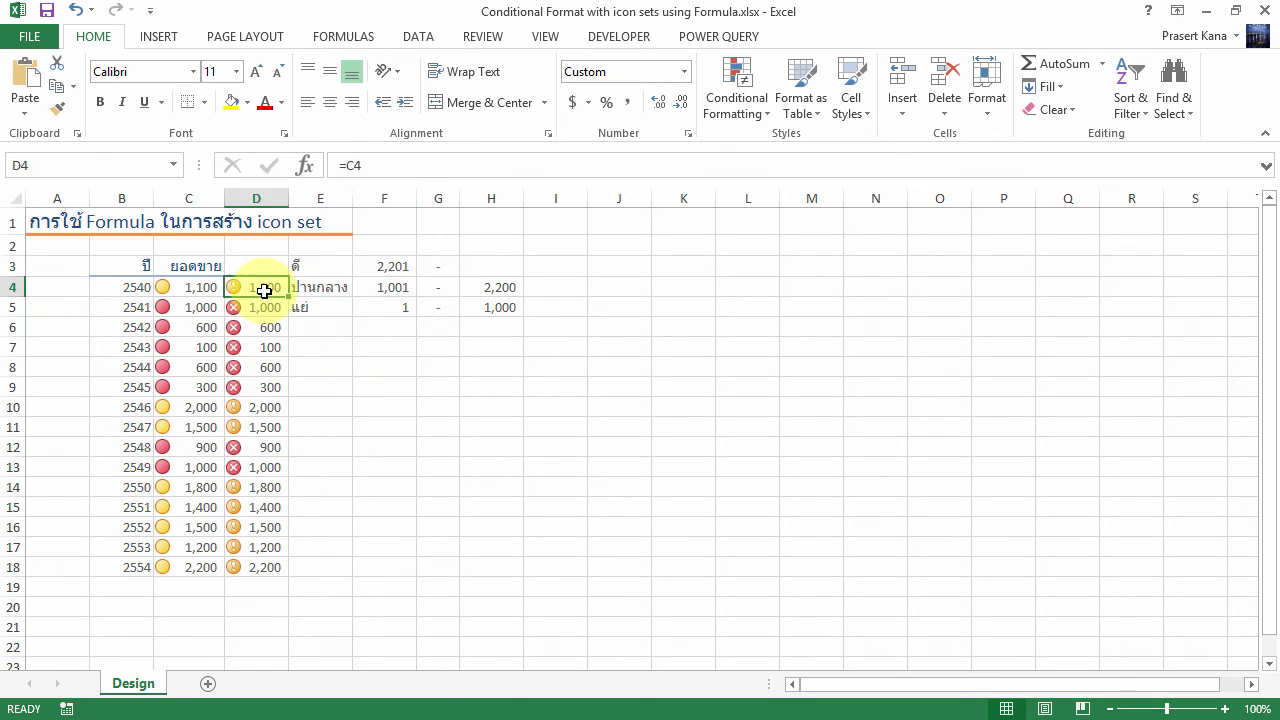
pyautogui.moveTo(263, 290); pyautogui.dragTo(262, 564)
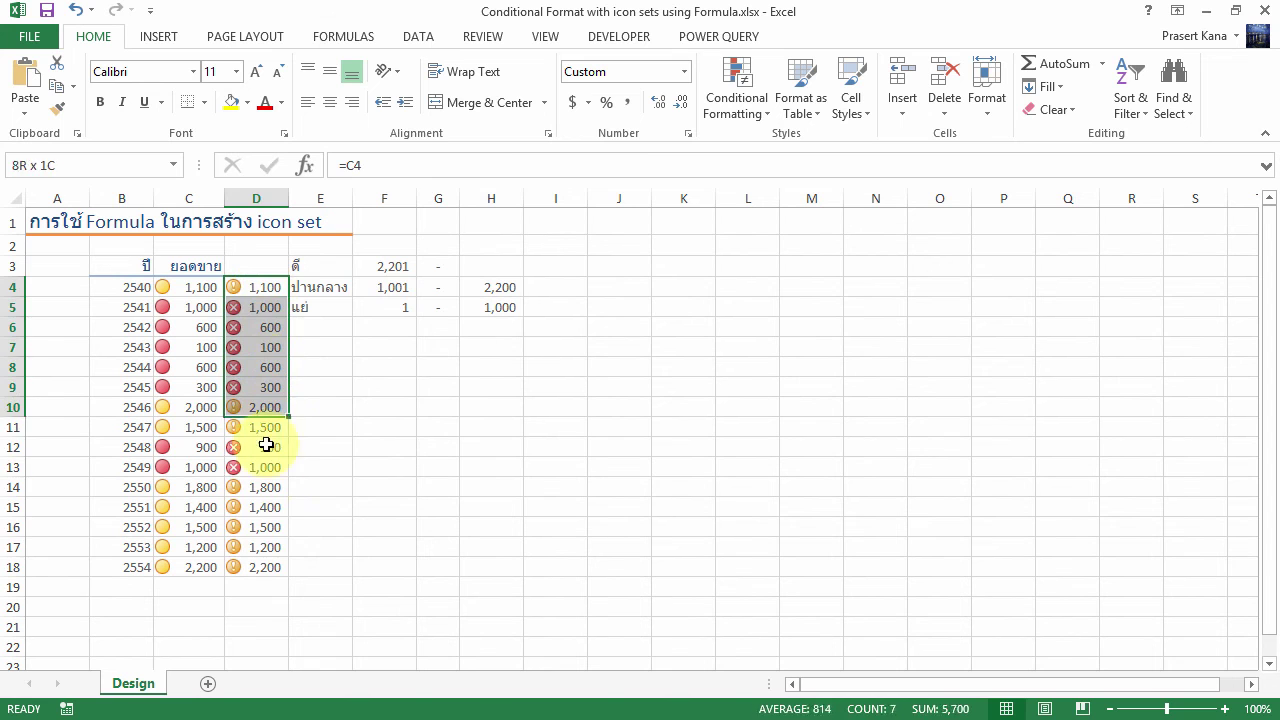
pyautogui.click(397, 268)
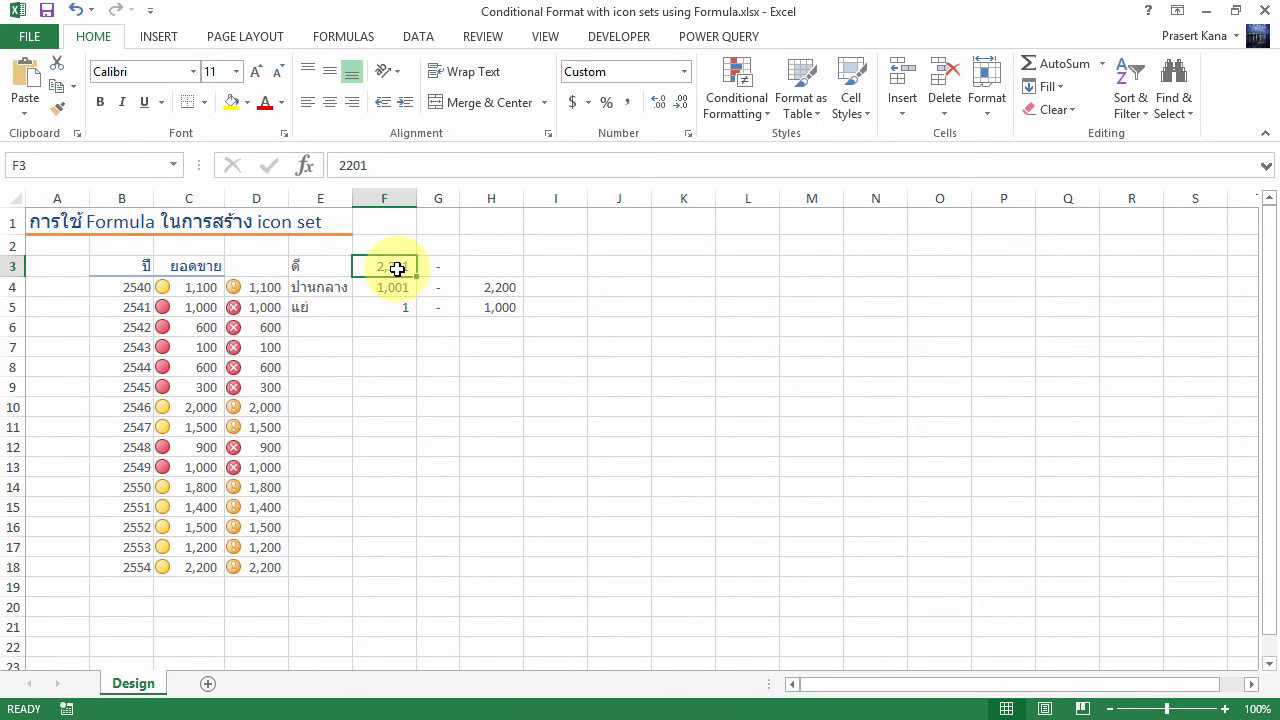
pyautogui.write('2')
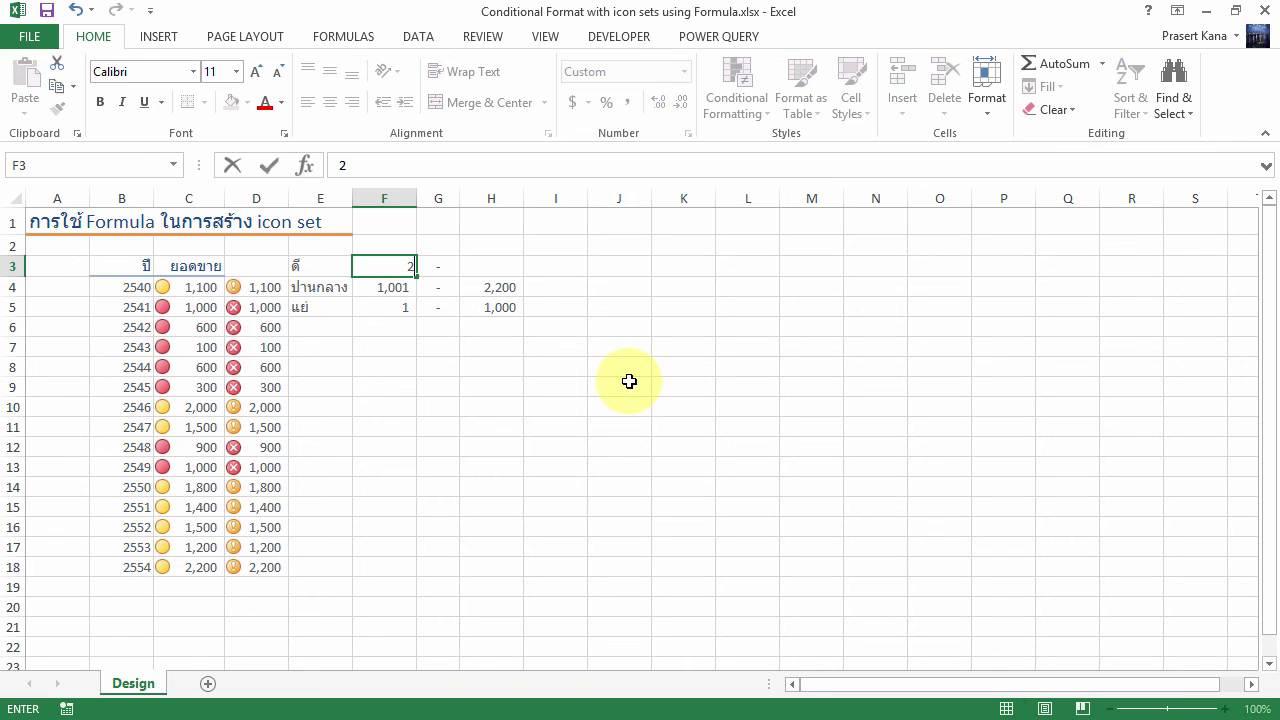
pyautogui.write(',101')
pyautogui.press('Return')
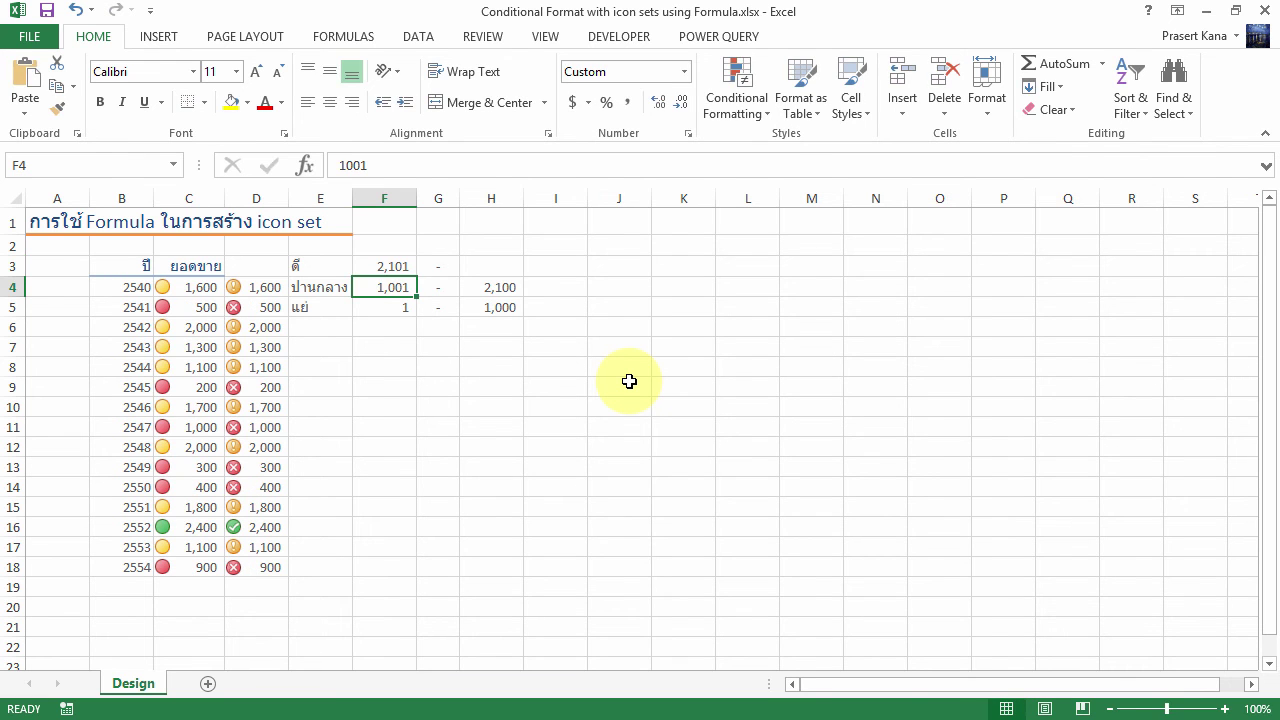
pyautogui.click(260, 528)
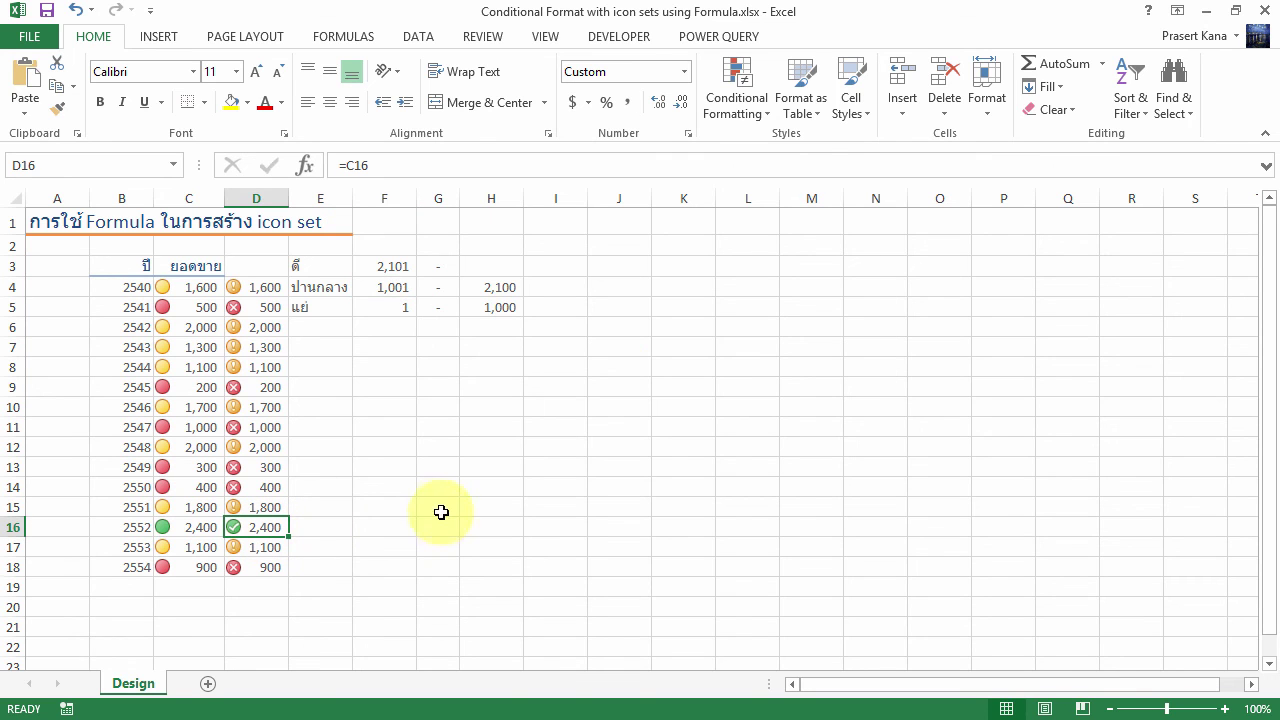
# Step: Set the middle threshold in F4 to 1501
pyautogui.click(389, 288)
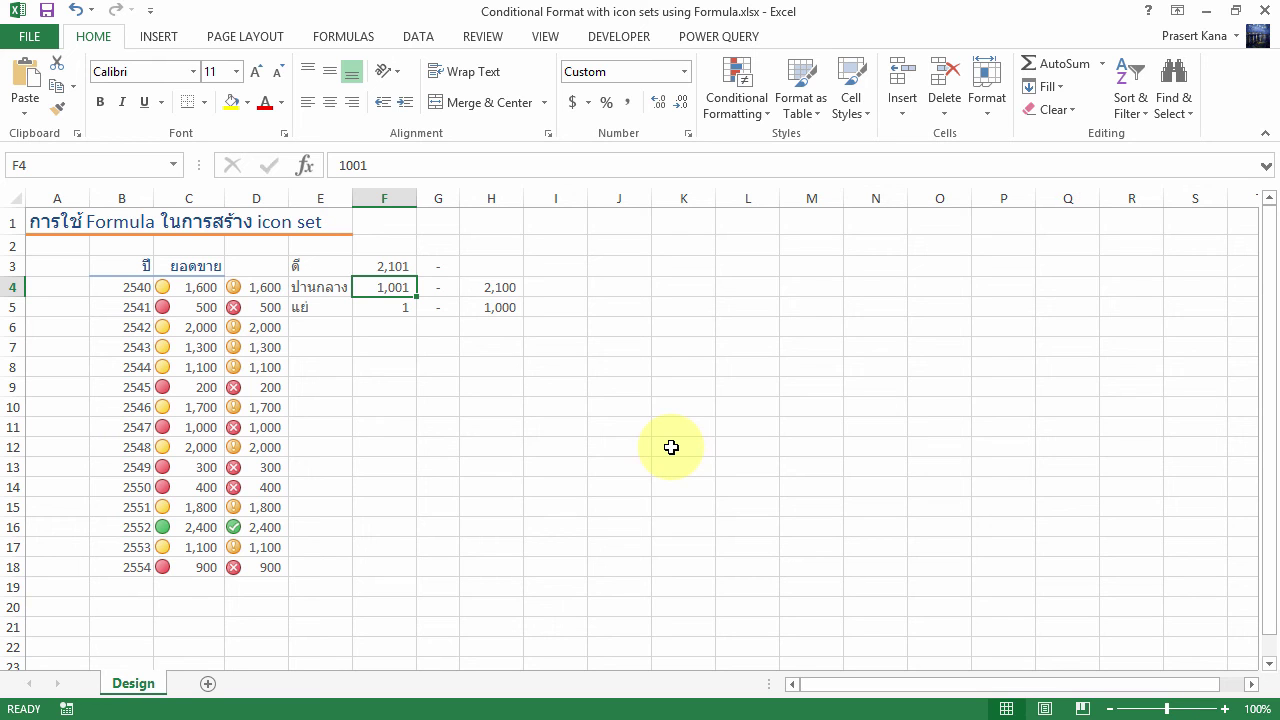
pyautogui.write('1501')
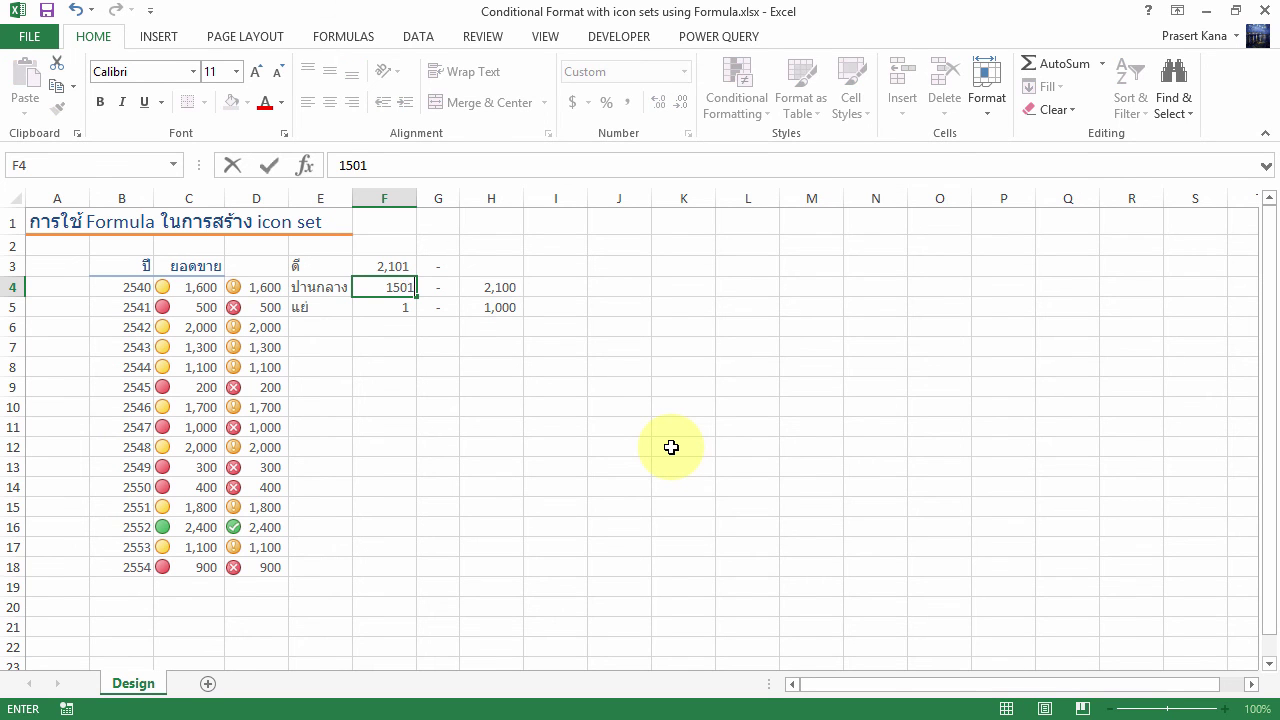
pyautogui.press('Return')
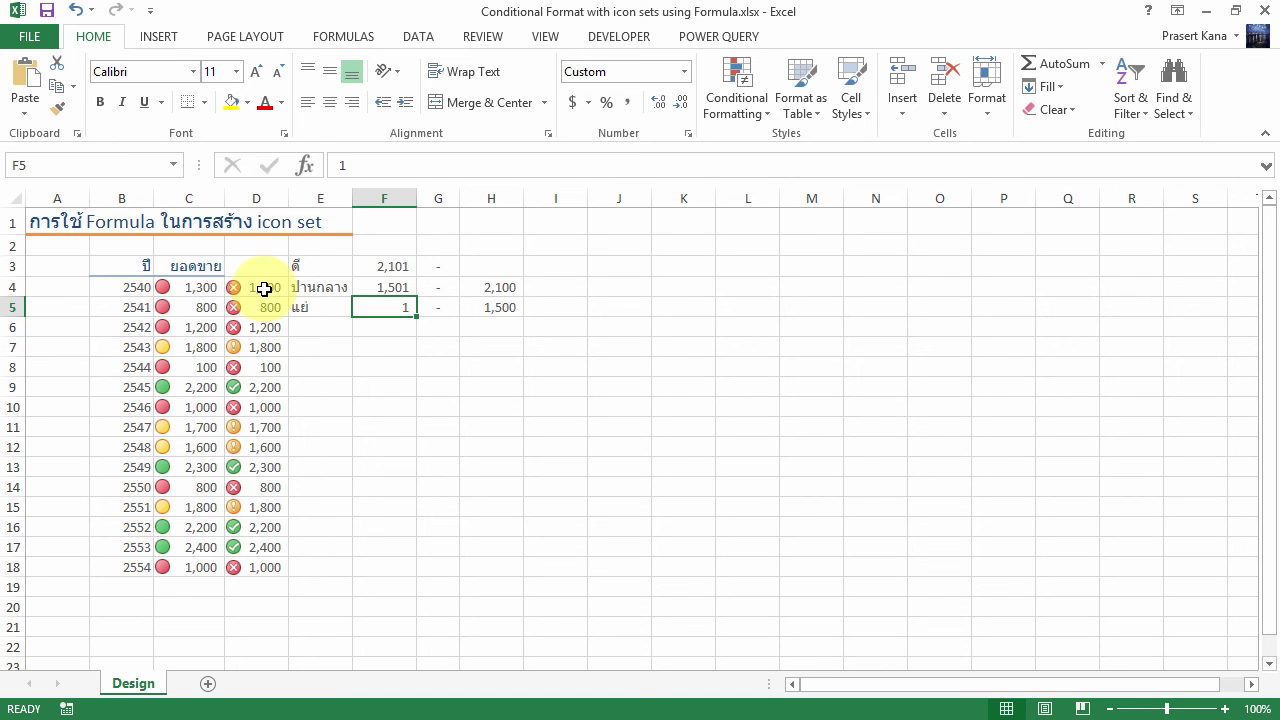
pyautogui.click(393, 262)
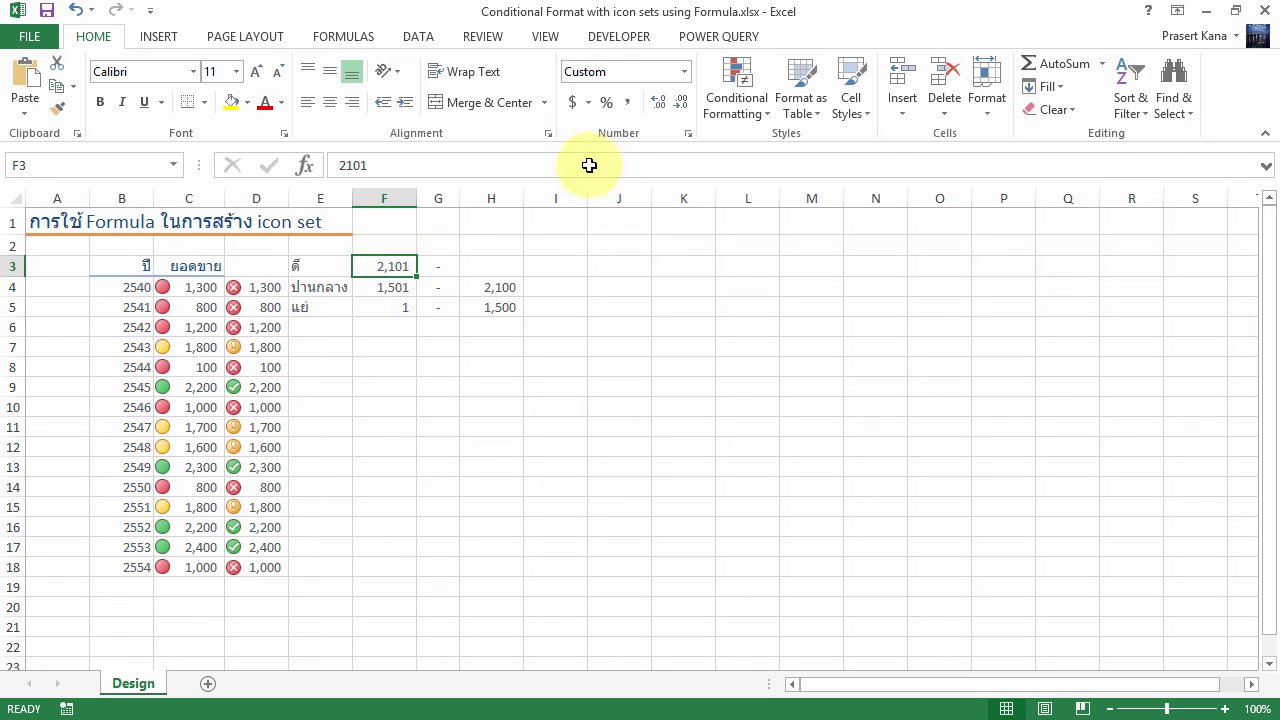
pyautogui.moveTo(264, 286)
pyautogui.mouseDown()
pyautogui.moveTo(277, 472)
pyautogui.moveTo(263, 567)
pyautogui.mouseUp()
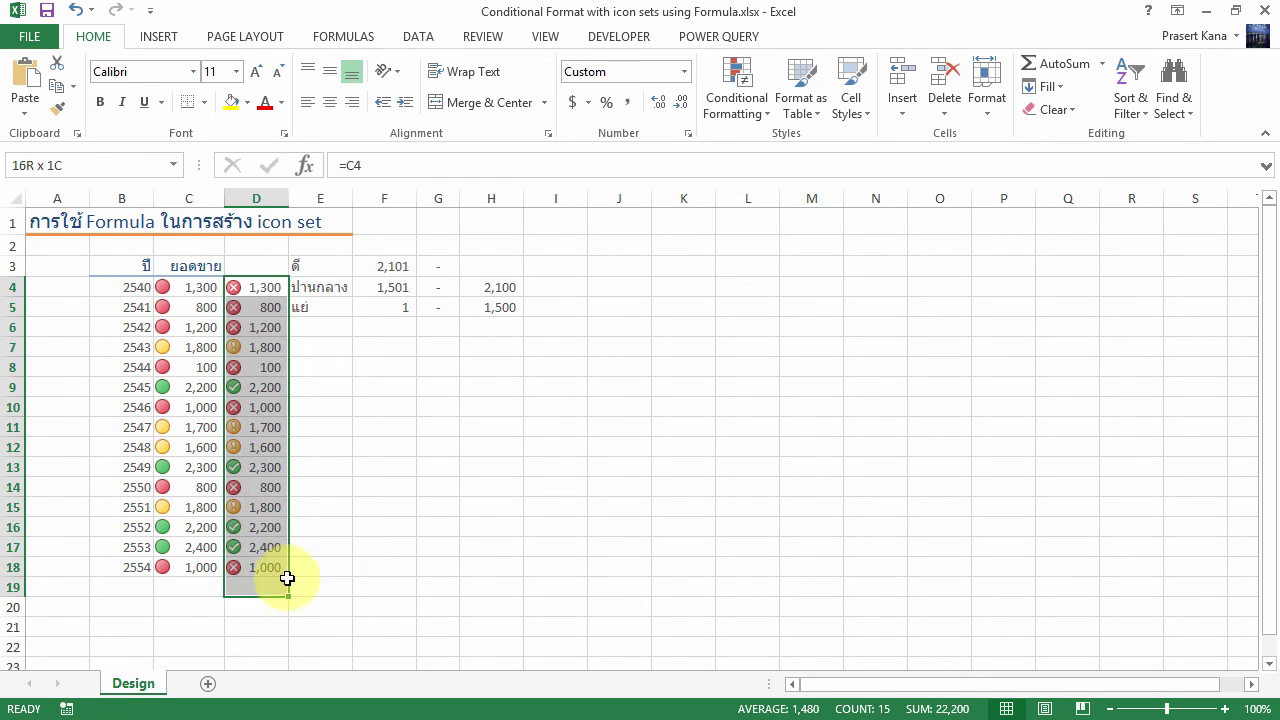
pyautogui.click(763, 114)
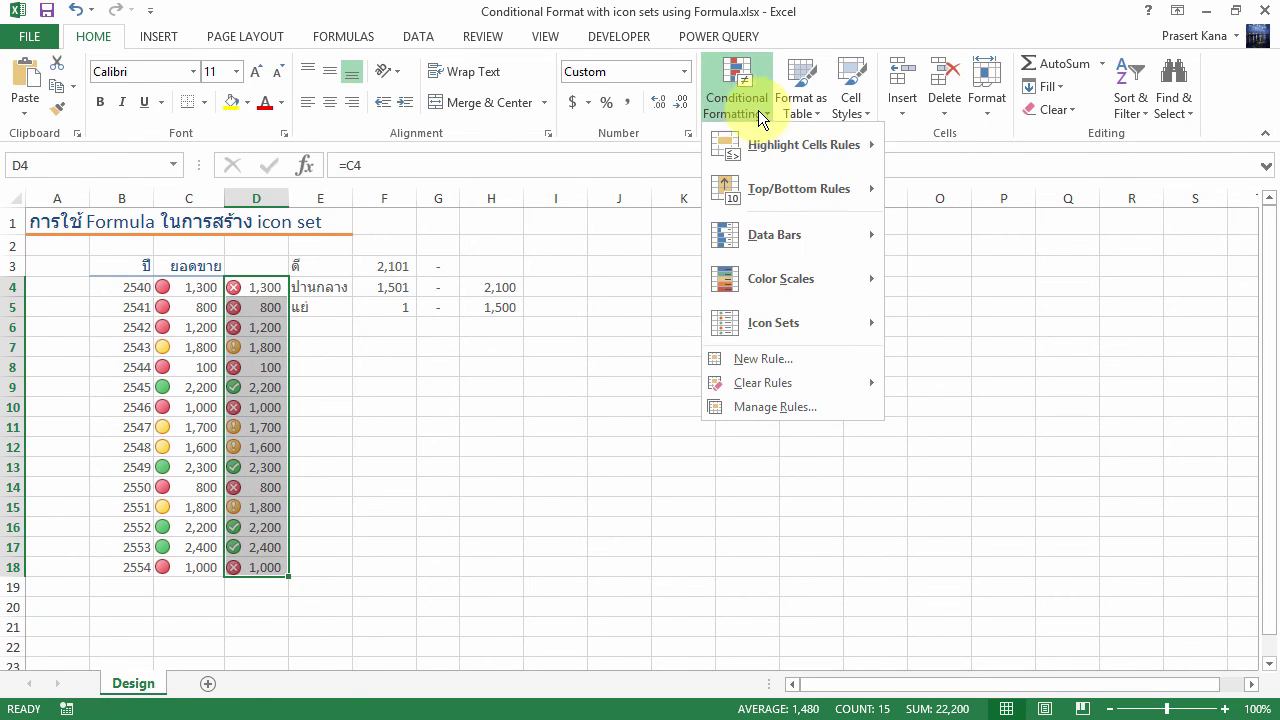
pyautogui.click(797, 406)
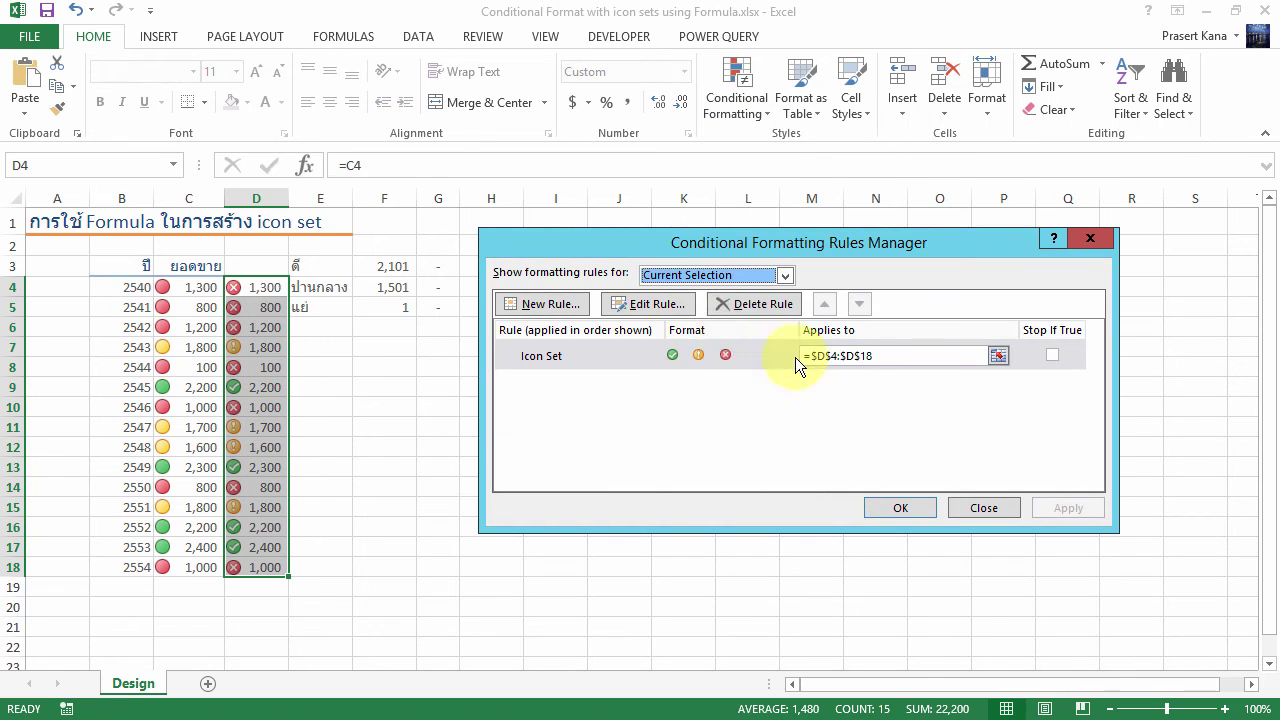
pyautogui.click(632, 304)
pyautogui.moveTo(639, 170); pyautogui.dragTo(596, 183)
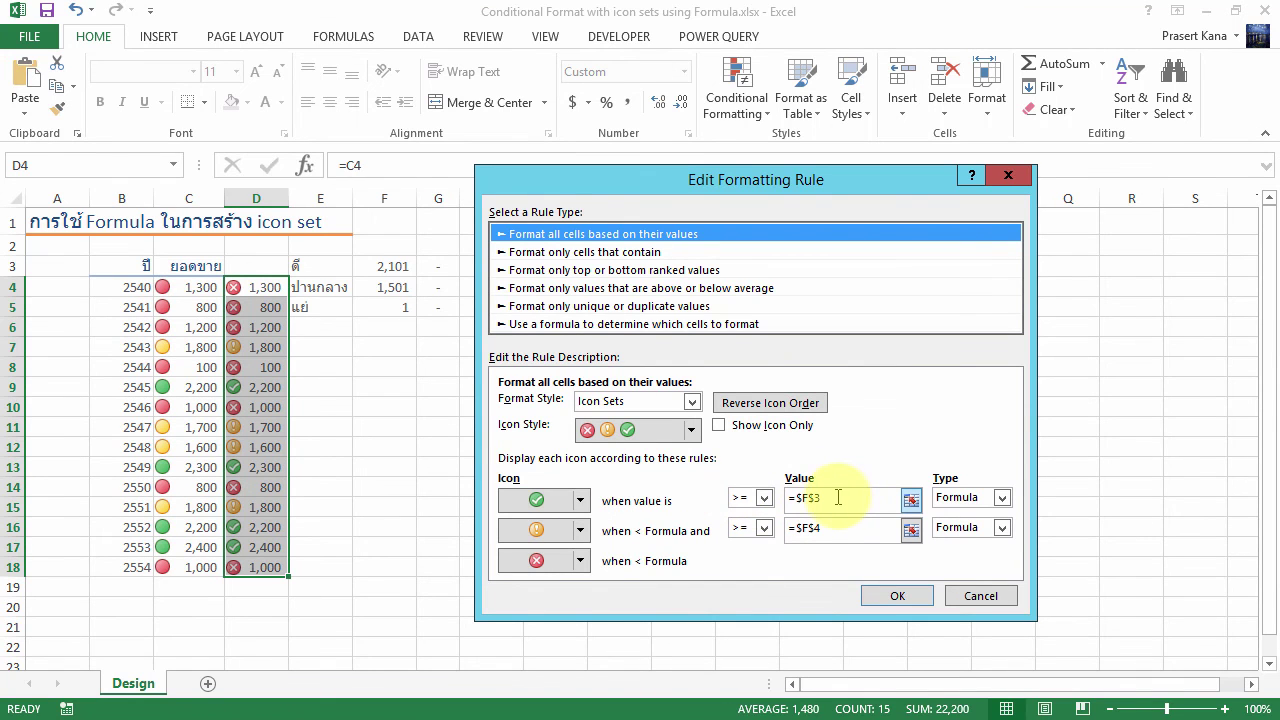
pyautogui.click(840, 497)
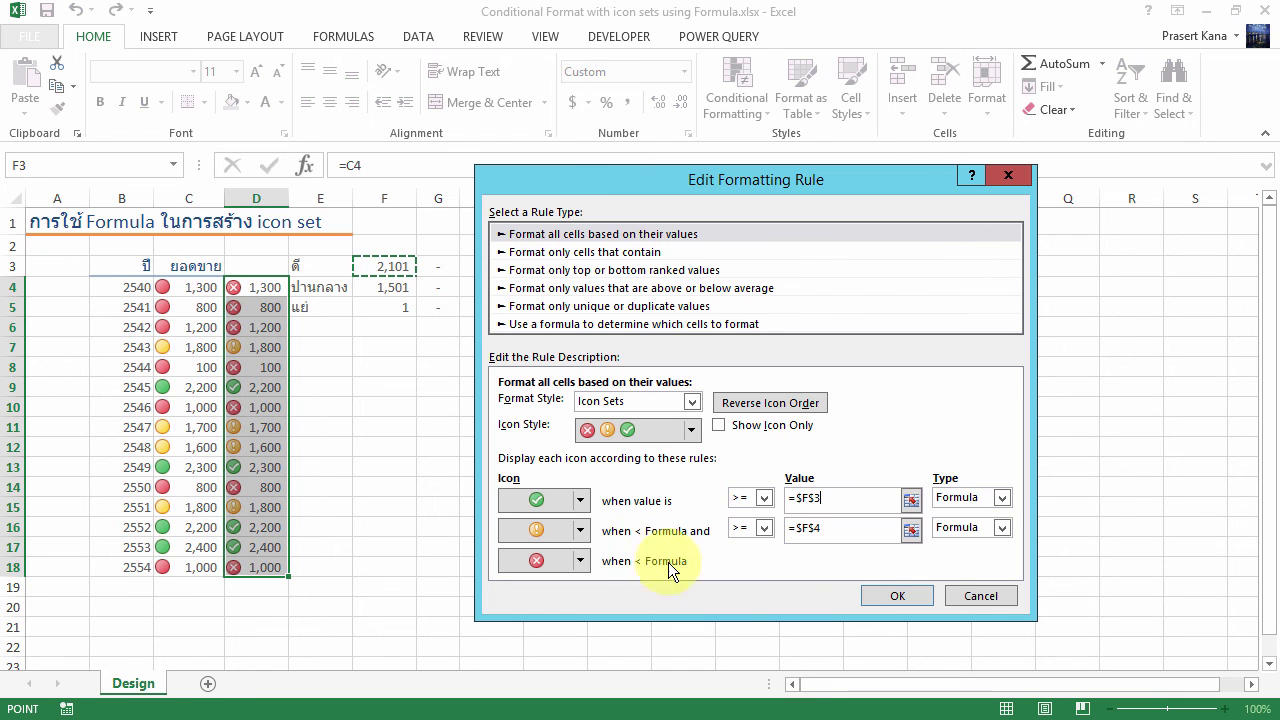
pyautogui.click(884, 590)
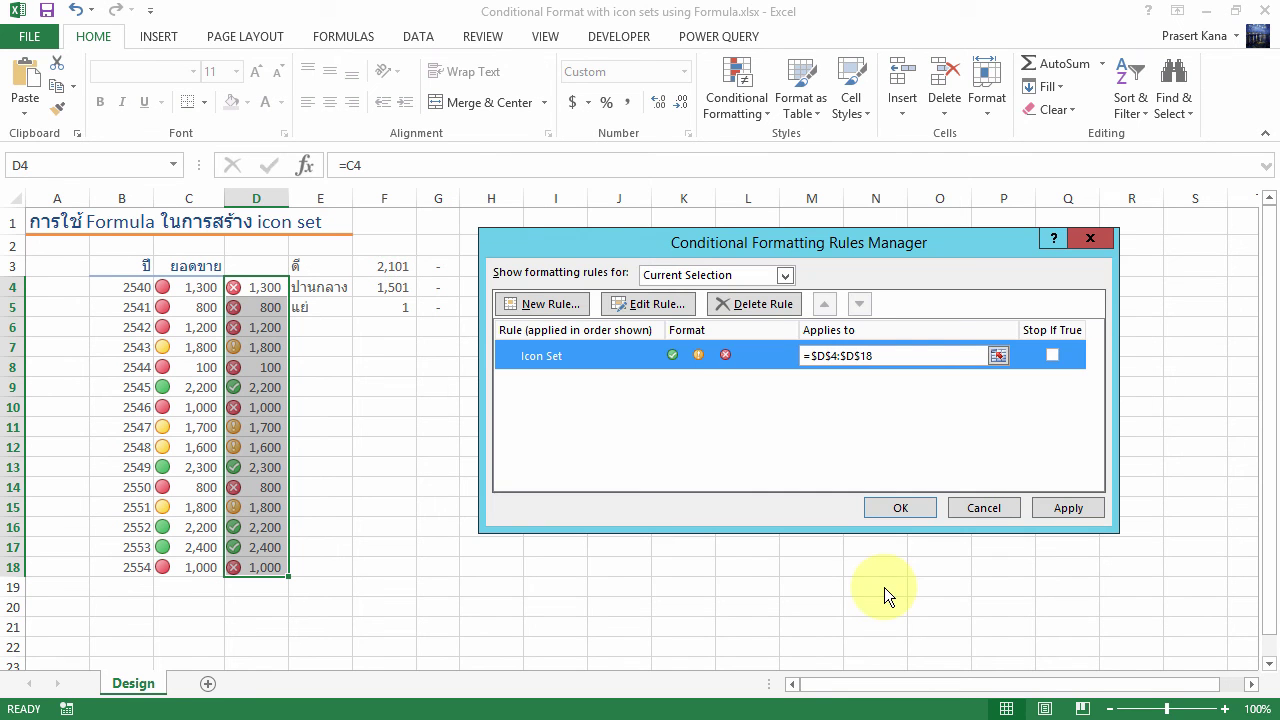
pyautogui.click(904, 508)
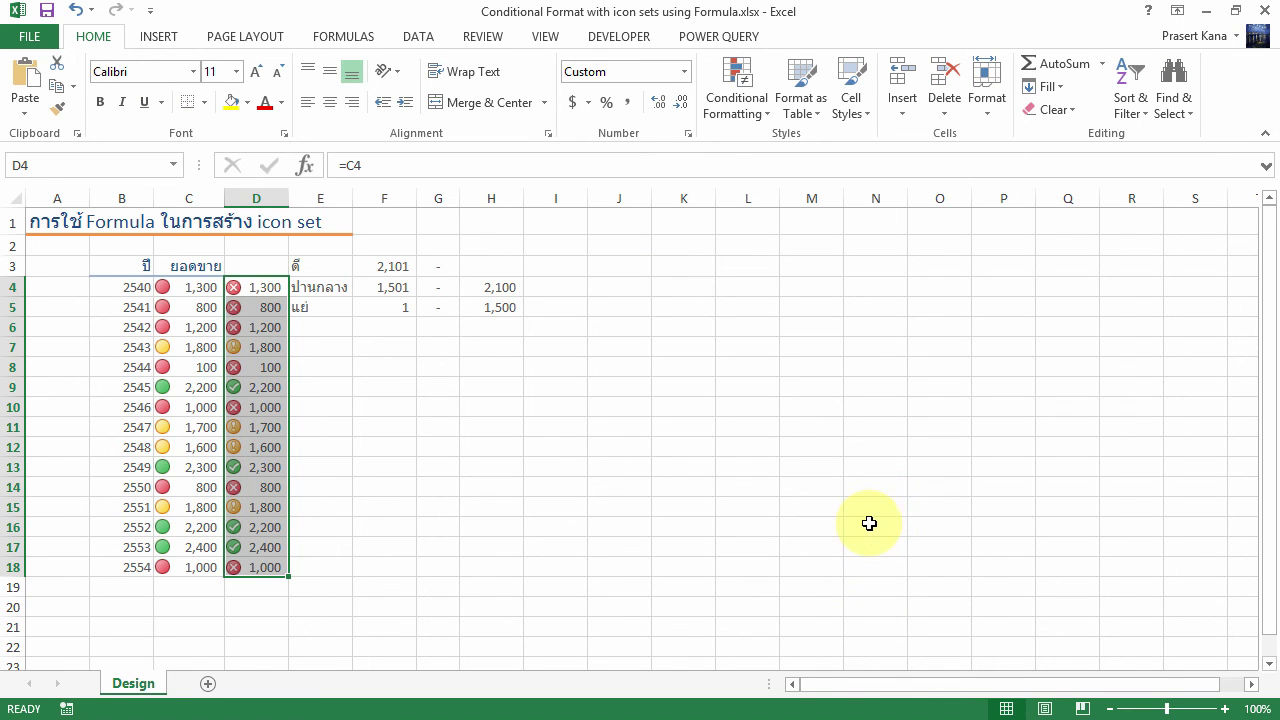